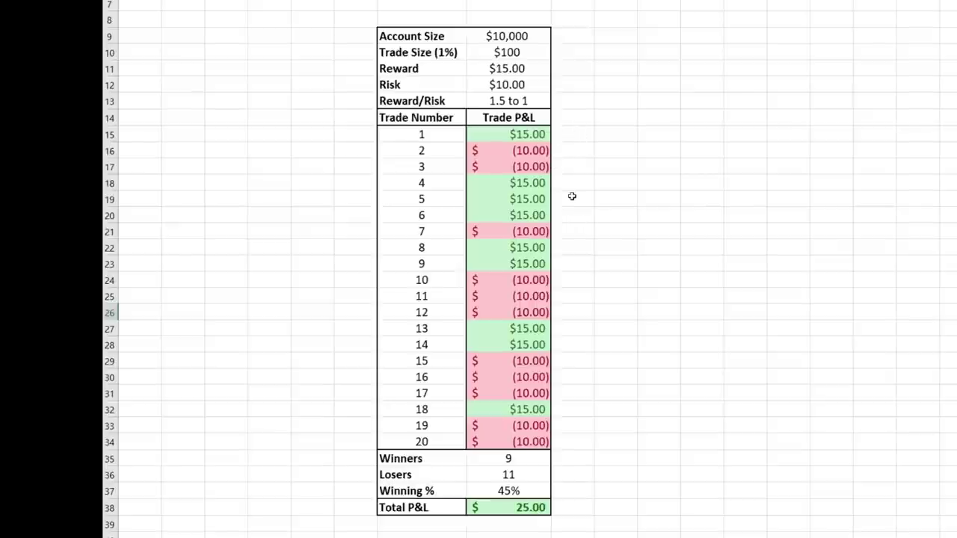
# Set the P&L of trade 7 to a loss of 50 dollars (-50).
pyautogui.click(536, 231)
pyautogui.write('-50')
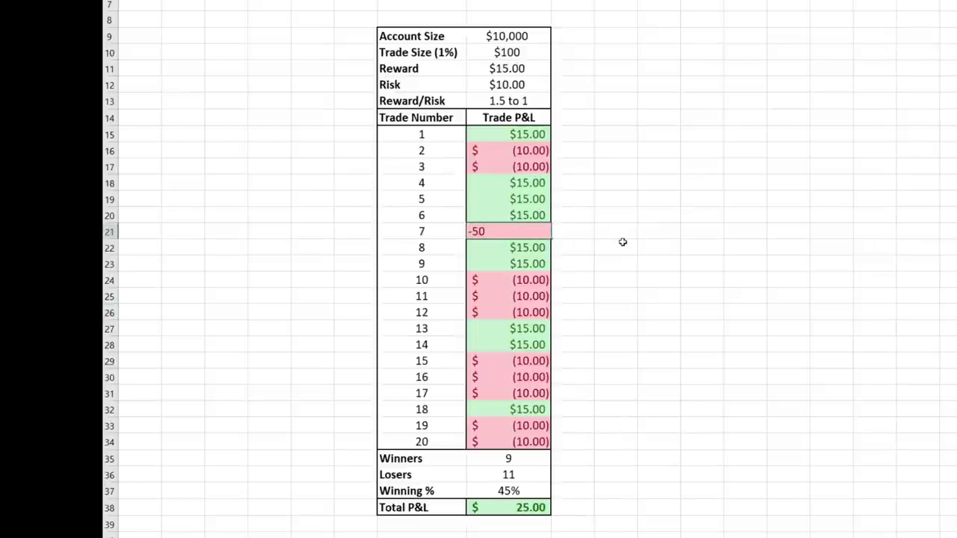
pyautogui.press('Return')
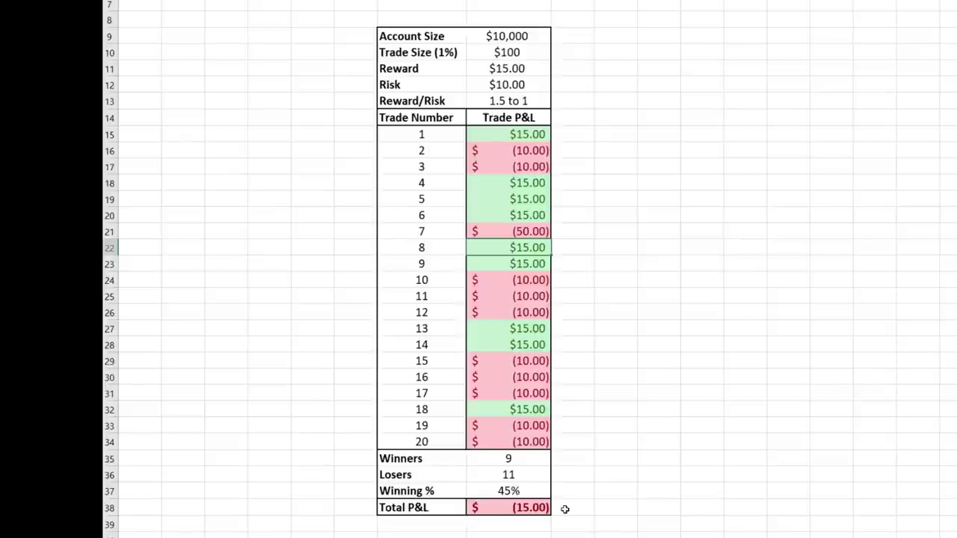
# Set the P&L of trade 7 back to a loss of 10 dollars (-10).
pyautogui.press('Up')
pyautogui.write('-10')
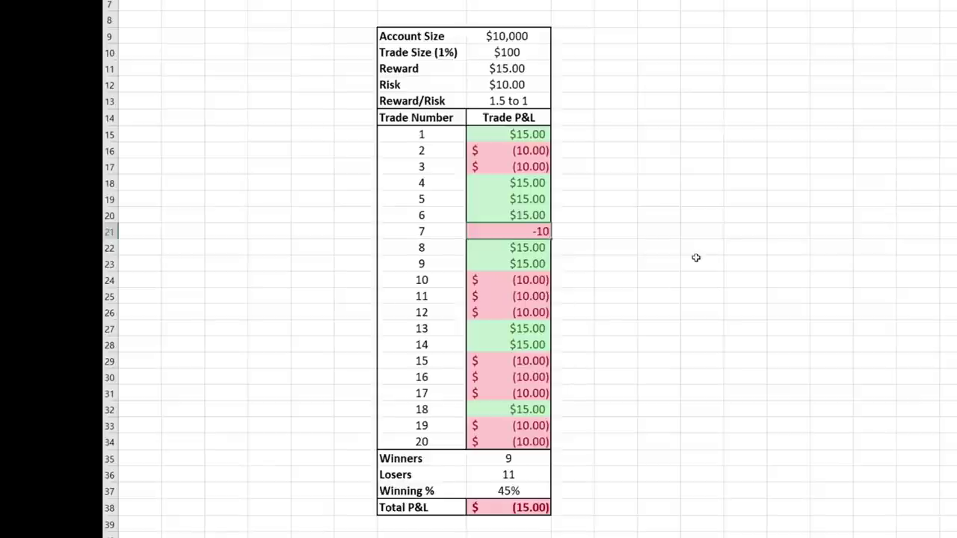
pyautogui.press('Return')
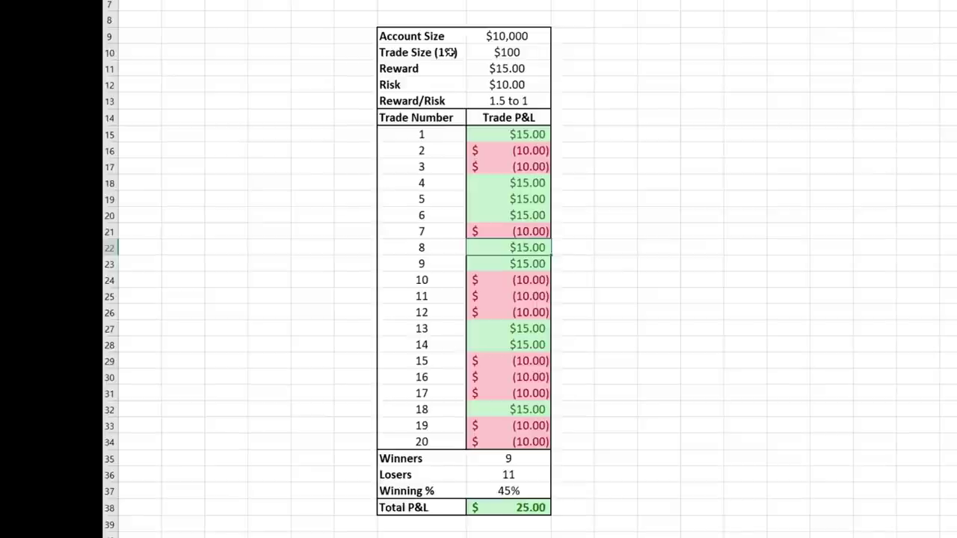
# Set the account size at the head of the trade table to 1000000.
pyautogui.click(540, 36)
pyautogui.write('1000000')
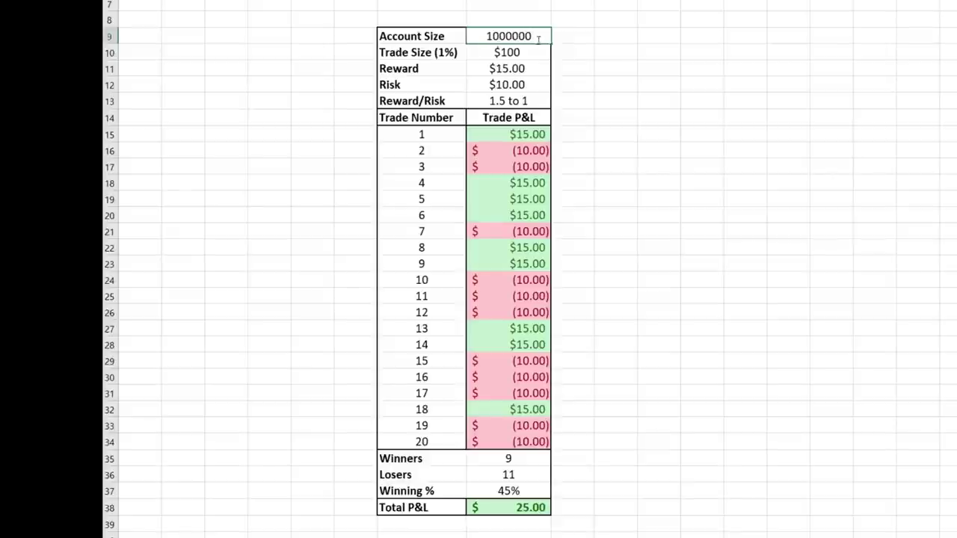
pyautogui.press('Return')
pyautogui.click(619, 74)
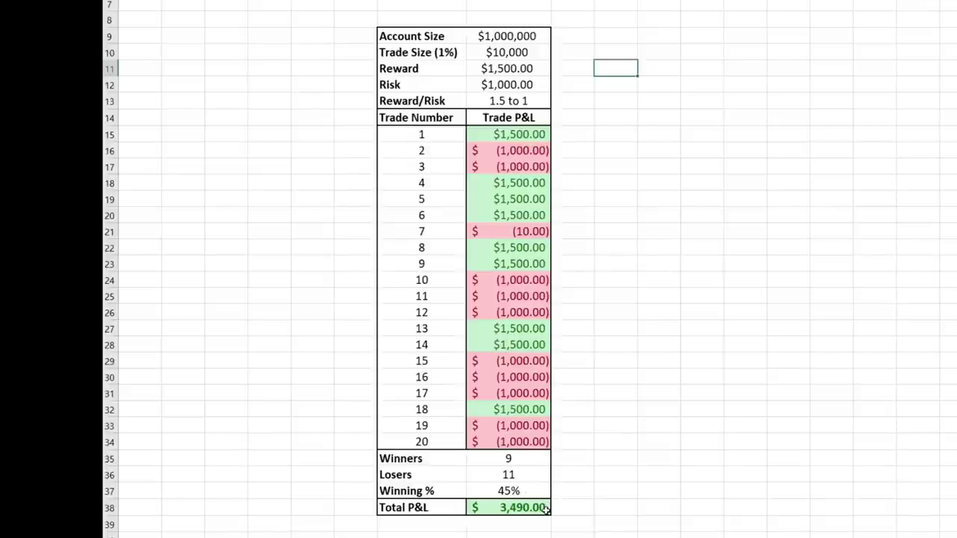
# Change the P&L of trade 7 to a loss of 5,000 dollars (-5000).
pyautogui.click(532, 229)
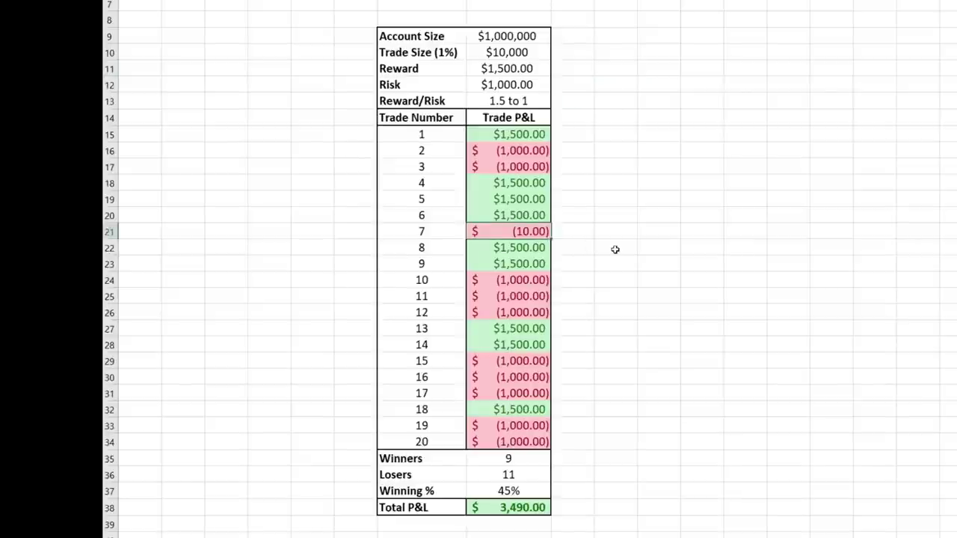
pyautogui.write('-5000')
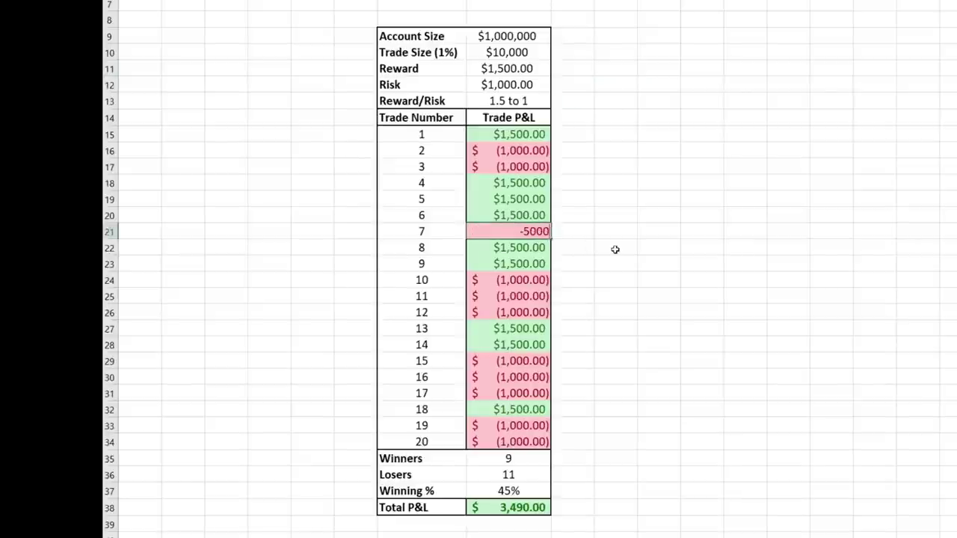
pyautogui.press('Return')
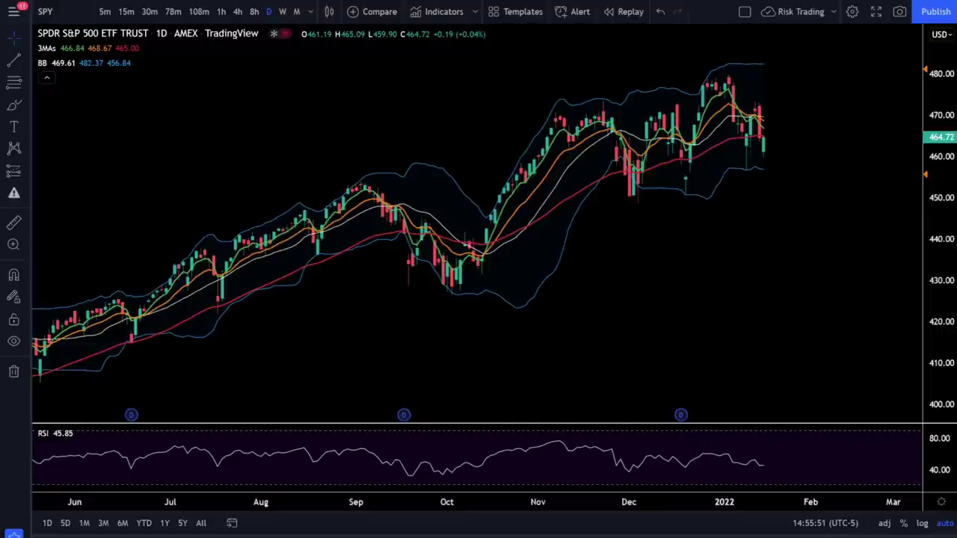
# In TradingView, start a bar replay of the daily SPY chart from late May 2021 and advance it a few bars.
pyautogui.moveTo(412, 347); pyautogui.dragTo(763, 344)
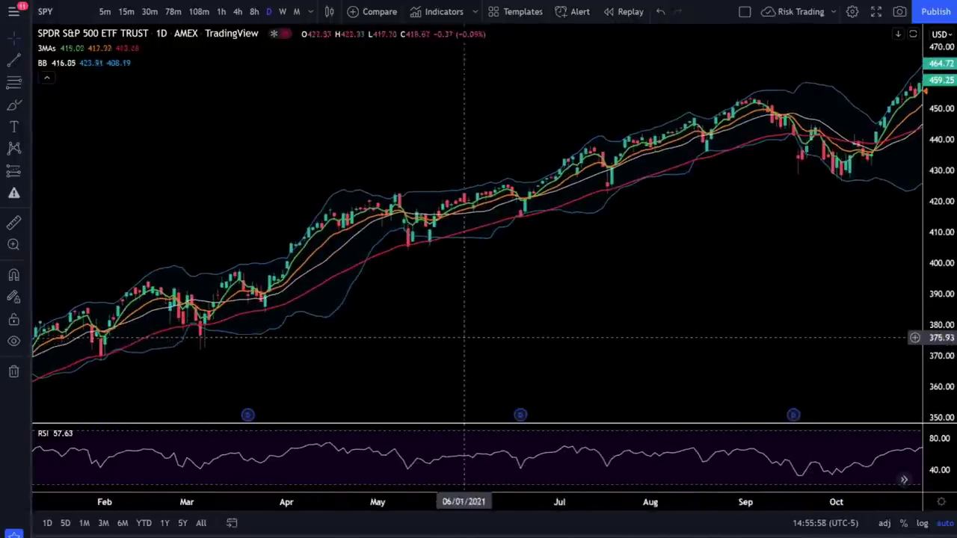
pyautogui.scroll(3, 464, 338)
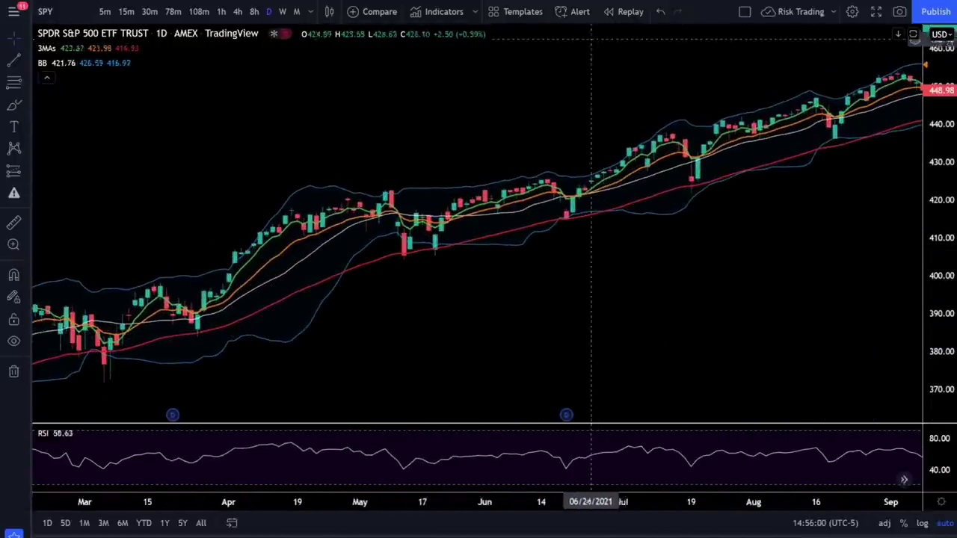
pyautogui.click(630, 11)
pyautogui.click(466, 229)
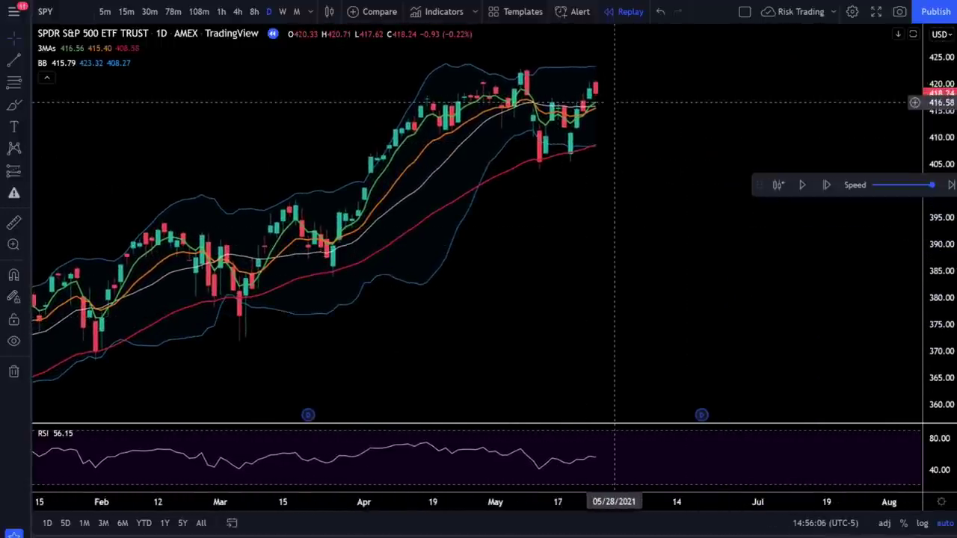
pyautogui.click(827, 187)
pyautogui.click(828, 185)
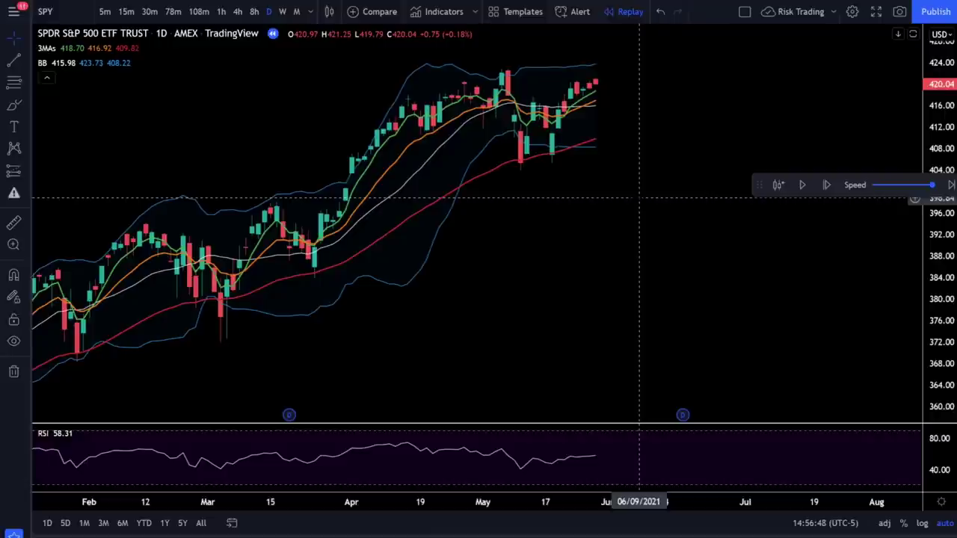
# Switch the SPY replay chart to the 1-hour timeframe and hide the 3MAs and BB indicators.
pyautogui.click(221, 12)
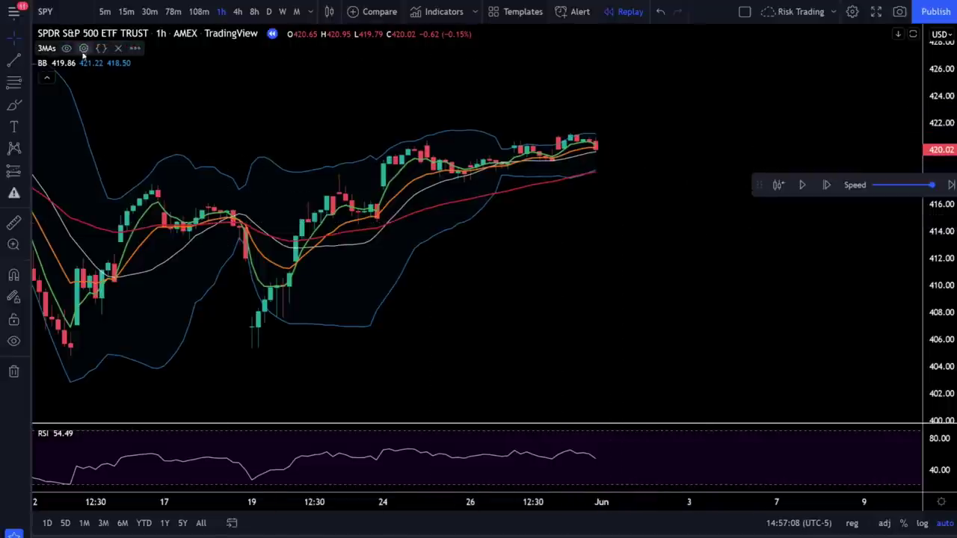
pyautogui.click(66, 48)
pyautogui.click(57, 63)
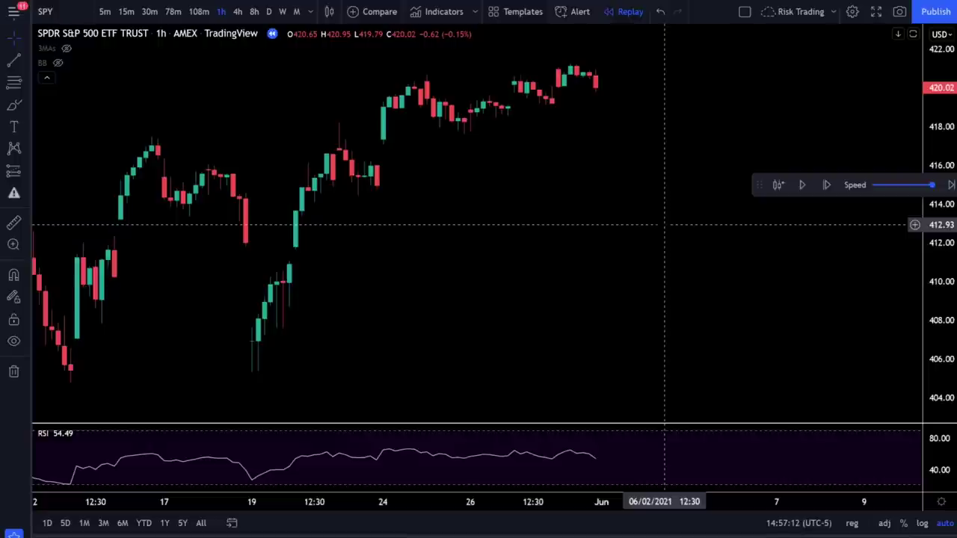
pyautogui.moveTo(385, 349)
pyautogui.mouseDown()
pyautogui.moveTo(458, 257)
pyautogui.moveTo(495, 289)
pyautogui.moveTo(559, 227)
pyautogui.moveTo(609, 226)
pyautogui.moveTo(695, 133)
pyautogui.moveTo(695, 159)
pyautogui.mouseUp()
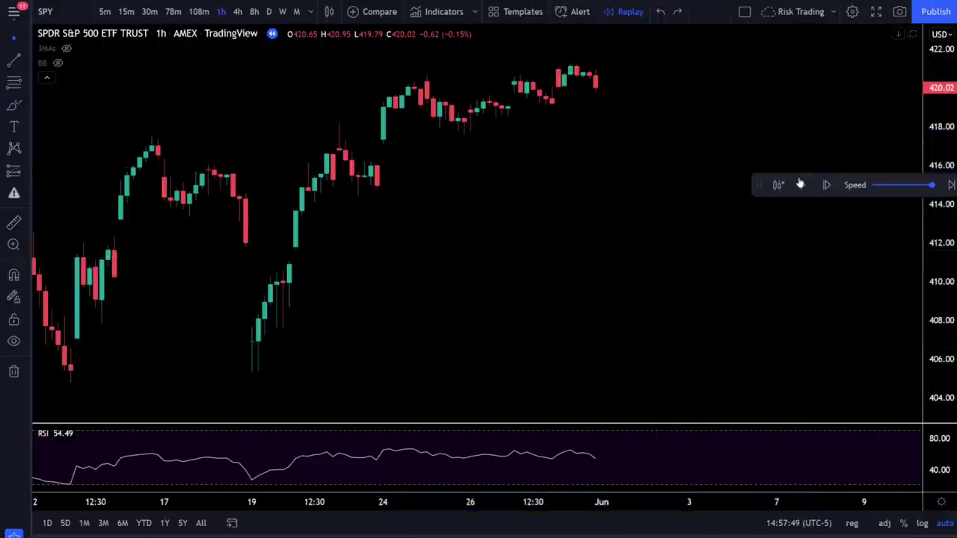
# Play the replay forward to June 23, 2021, and place a Long Position drawing at the latest candle near 423.65.
pyautogui.click(802, 185)
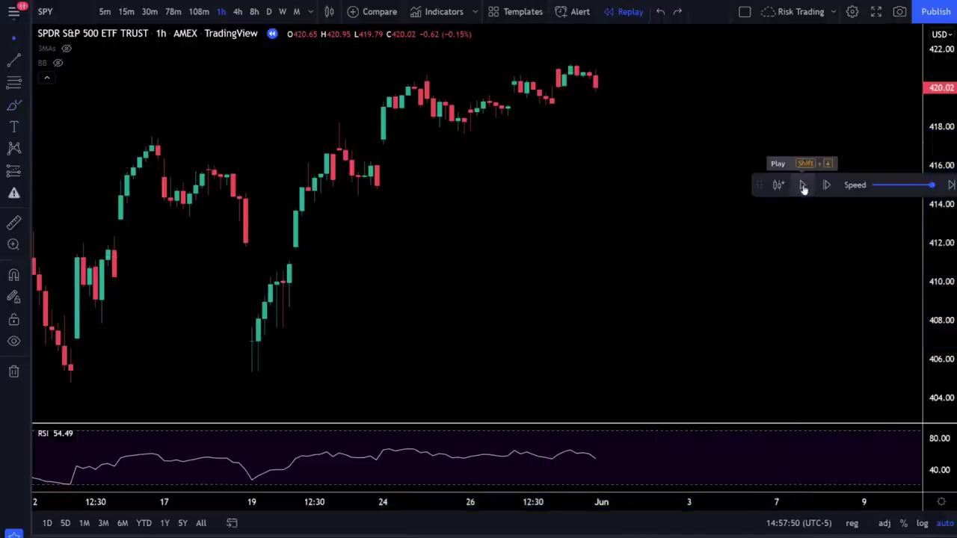
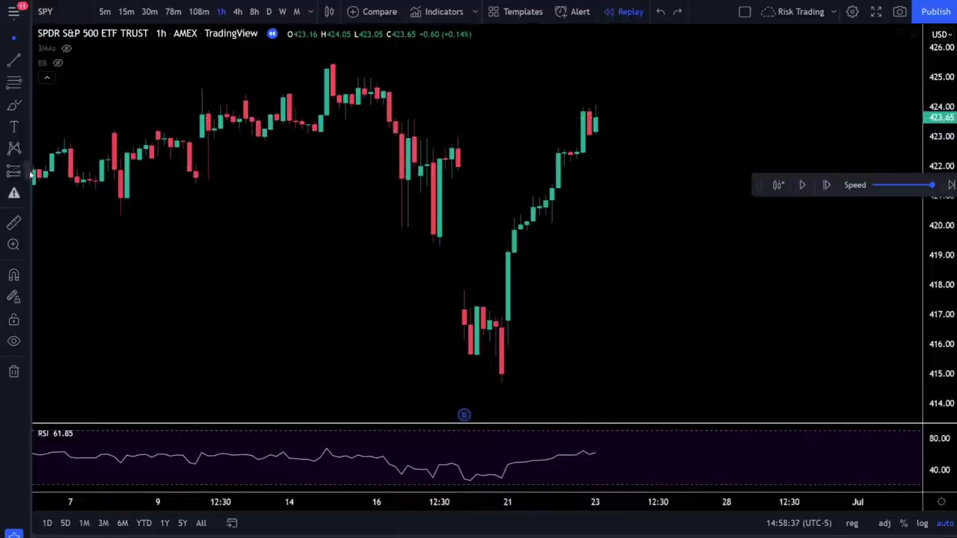
pyautogui.click(27, 174)
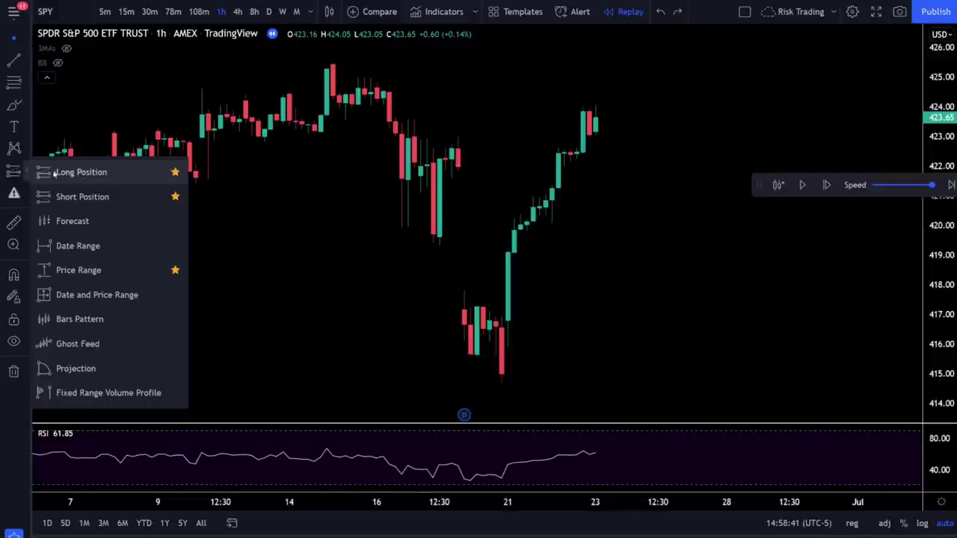
pyautogui.click(82, 172)
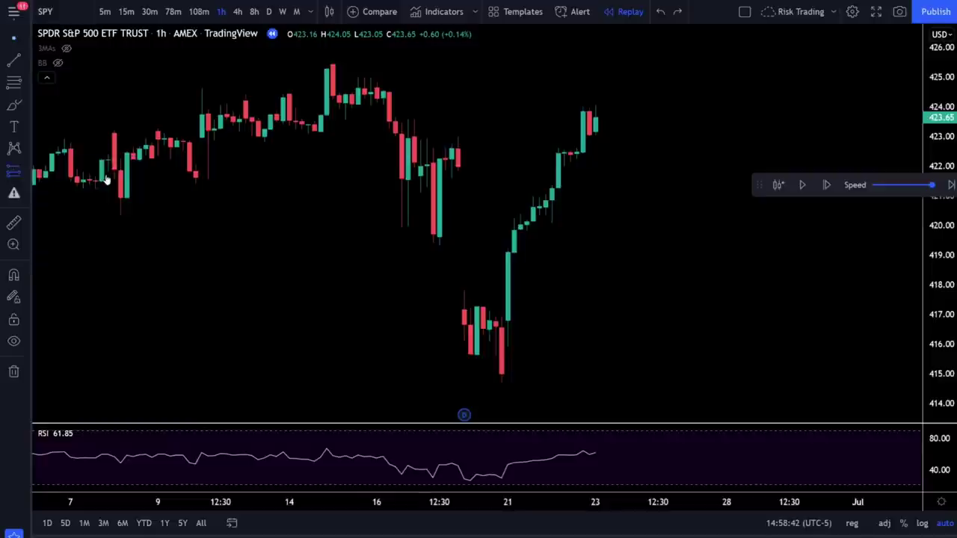
pyautogui.click(596, 116)
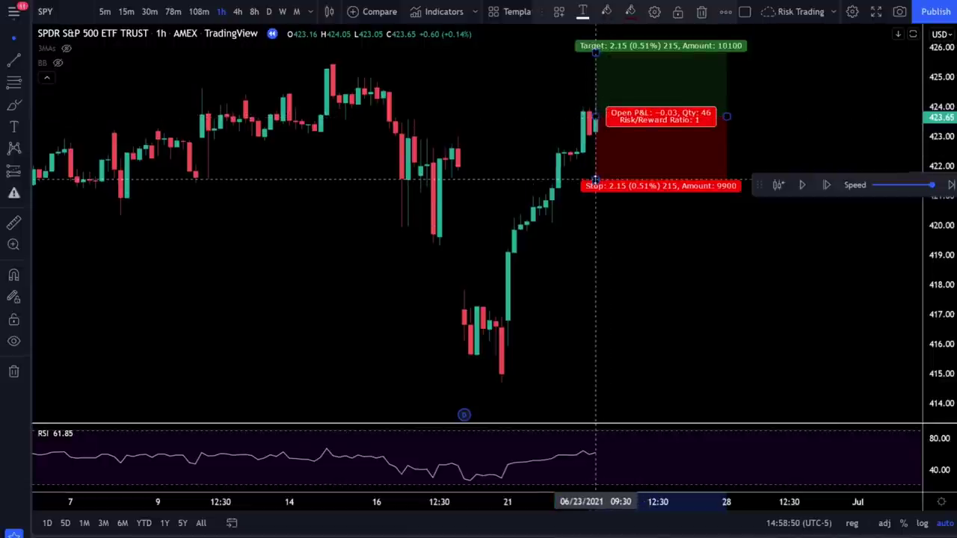
# Lower the long position's stop to about 9.24 below entry and raise its target to about 13.84 above, giving a 1.5 ratio.
pyautogui.moveTo(595, 180); pyautogui.dragTo(414, 391)
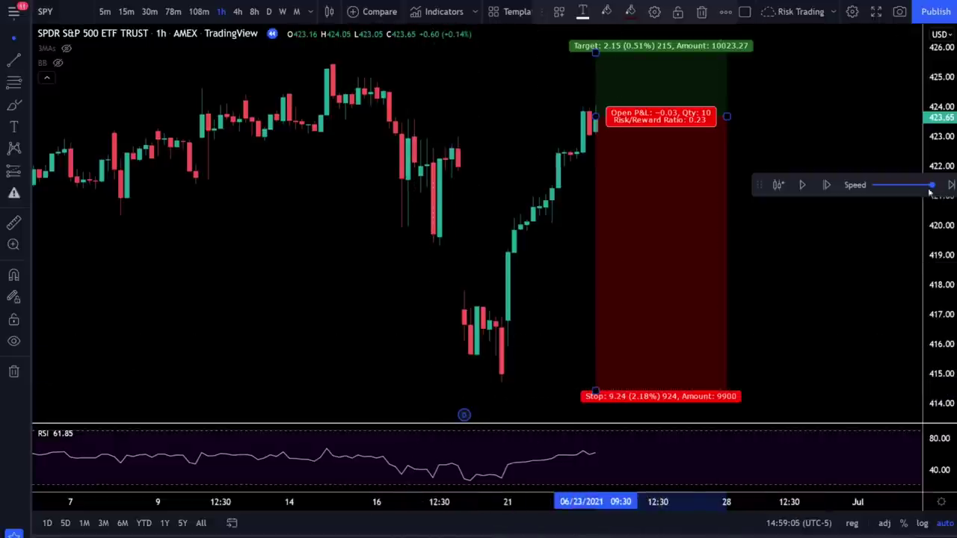
pyautogui.moveTo(939, 138); pyautogui.dragTo(938, 164)
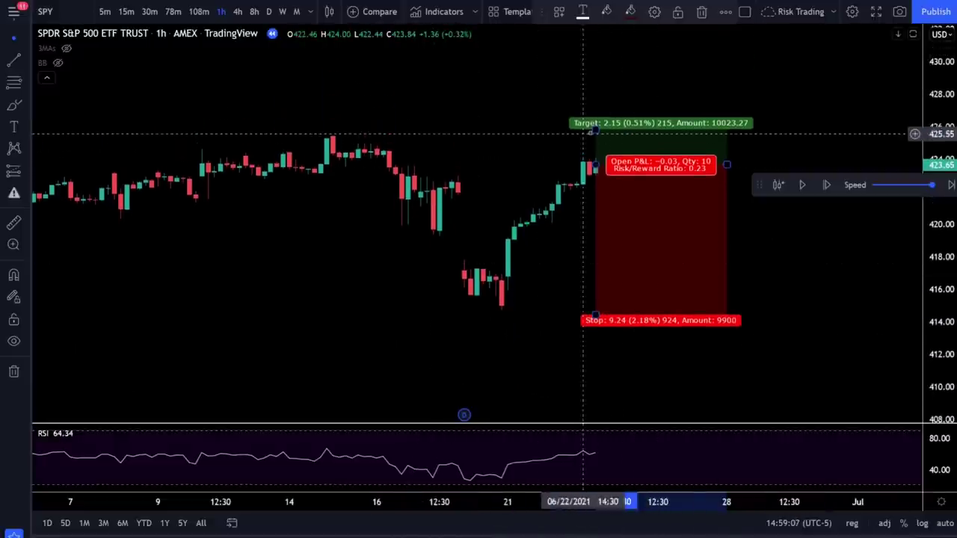
pyautogui.moveTo(596, 130); pyautogui.dragTo(596, 44)
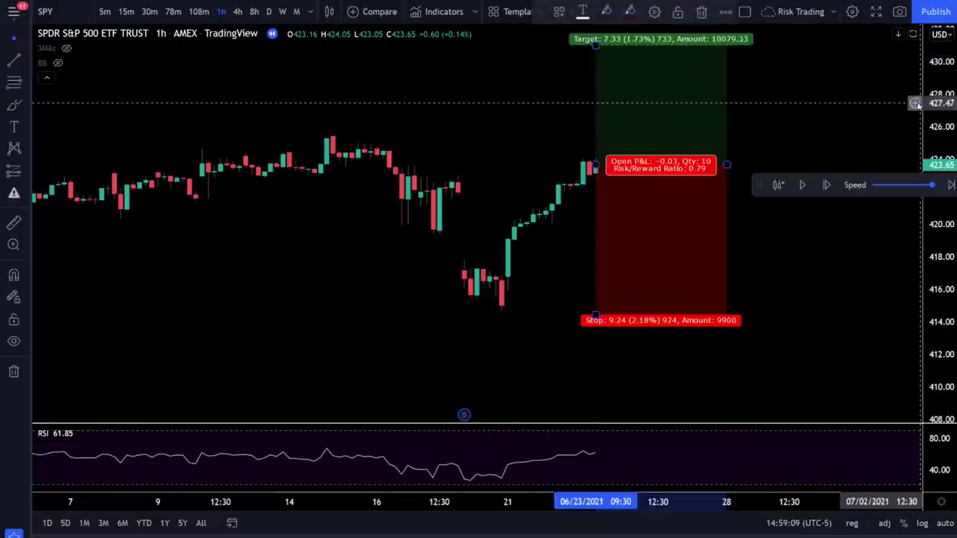
pyautogui.moveTo(938, 86); pyautogui.dragTo(938, 105)
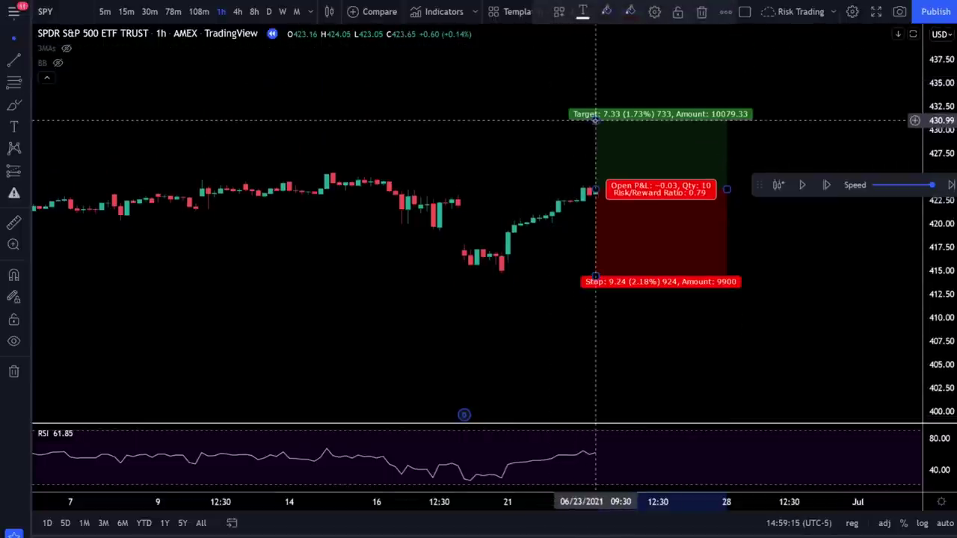
pyautogui.moveTo(596, 120)
pyautogui.mouseDown()
pyautogui.moveTo(596, 59)
pyautogui.moveTo(588, 59)
pyautogui.mouseUp()
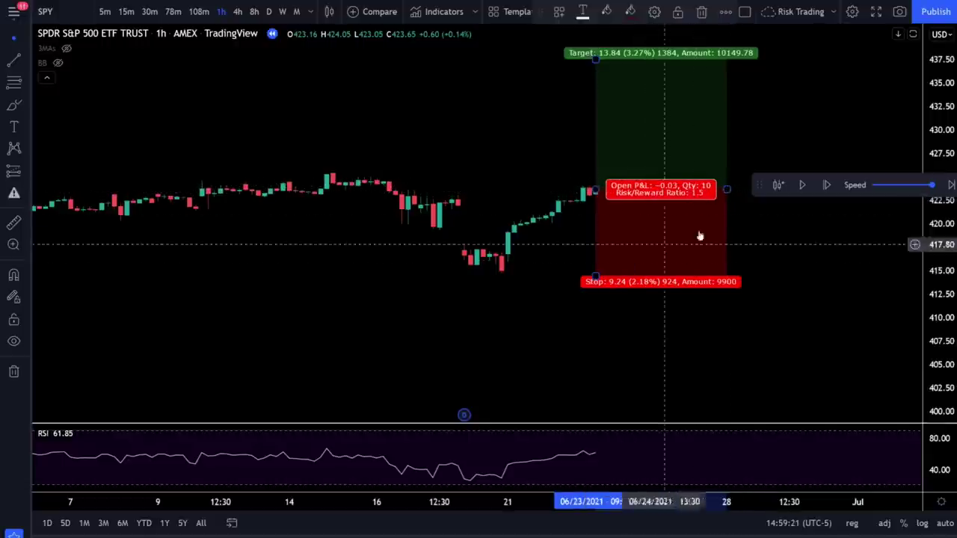
# Extend the long position drawing to about July 1, 2021, and move the replay controls clear of it.
pyautogui.moveTo(728, 189); pyautogui.dragTo(865, 189)
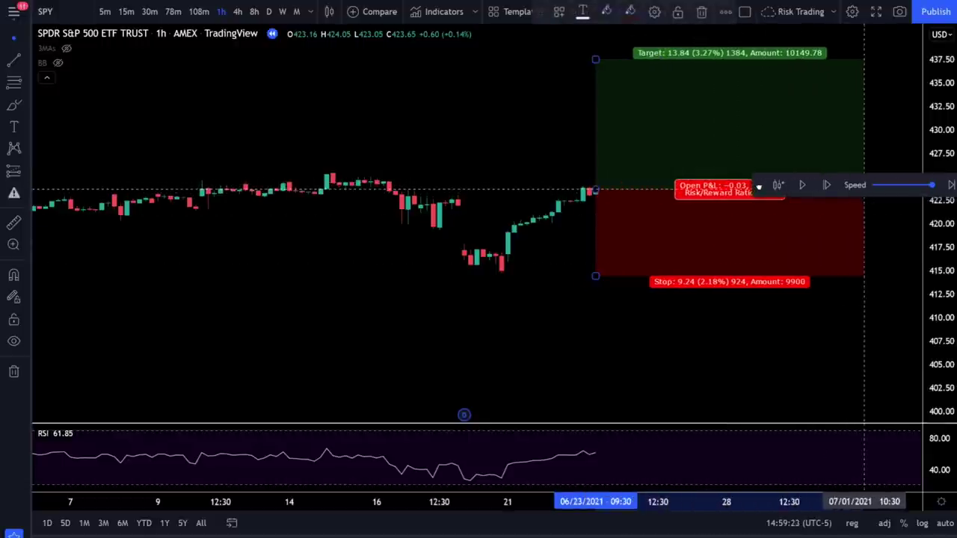
pyautogui.moveTo(758, 185); pyautogui.dragTo(313, 107)
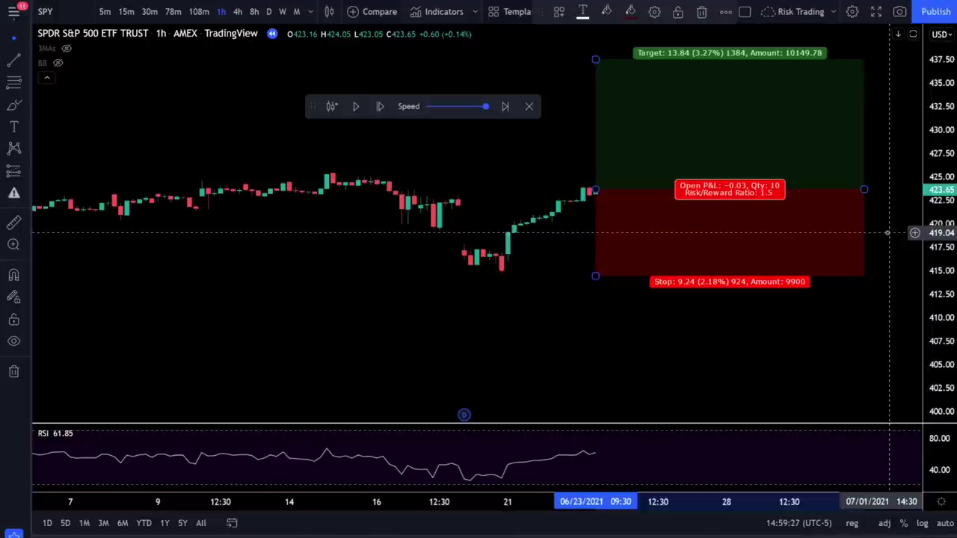
# Play the replay until price reaches the long position's target, and end the position drawing at the candle that hits it.
pyautogui.click(356, 106)
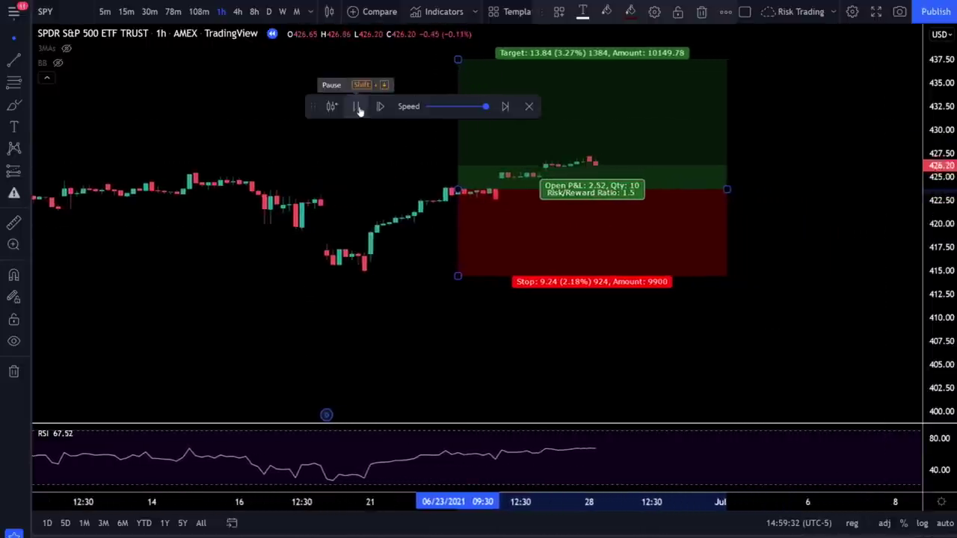
pyautogui.moveTo(314, 106); pyautogui.dragTo(592, 337)
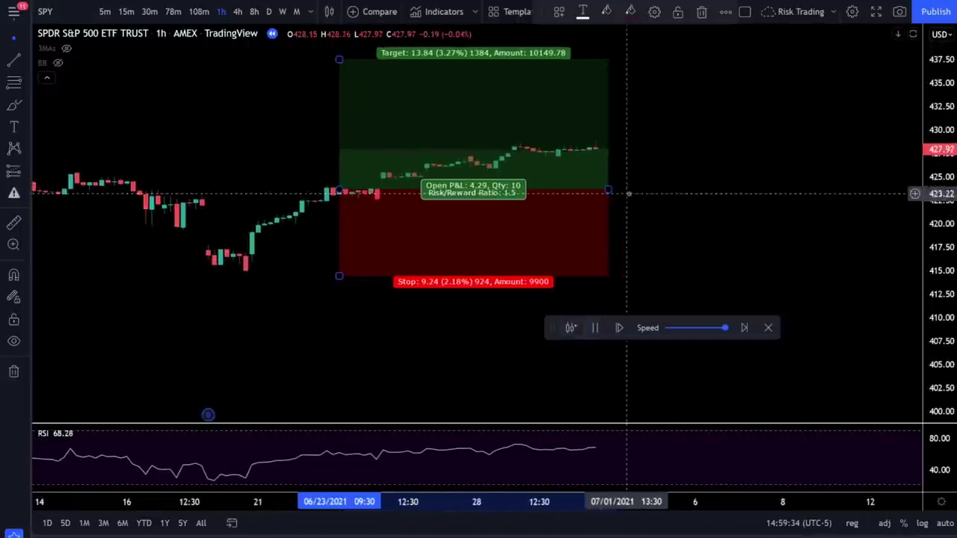
pyautogui.click(595, 328)
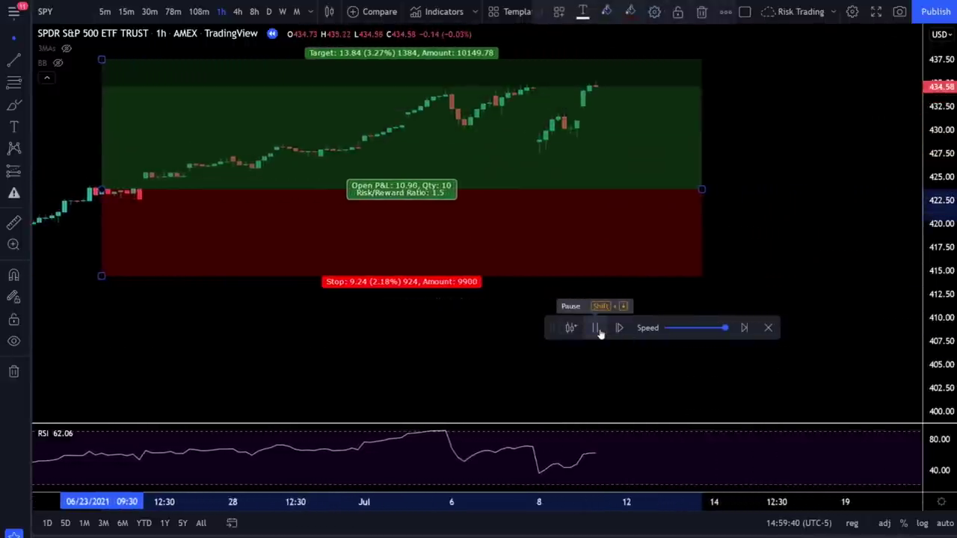
pyautogui.click(598, 330)
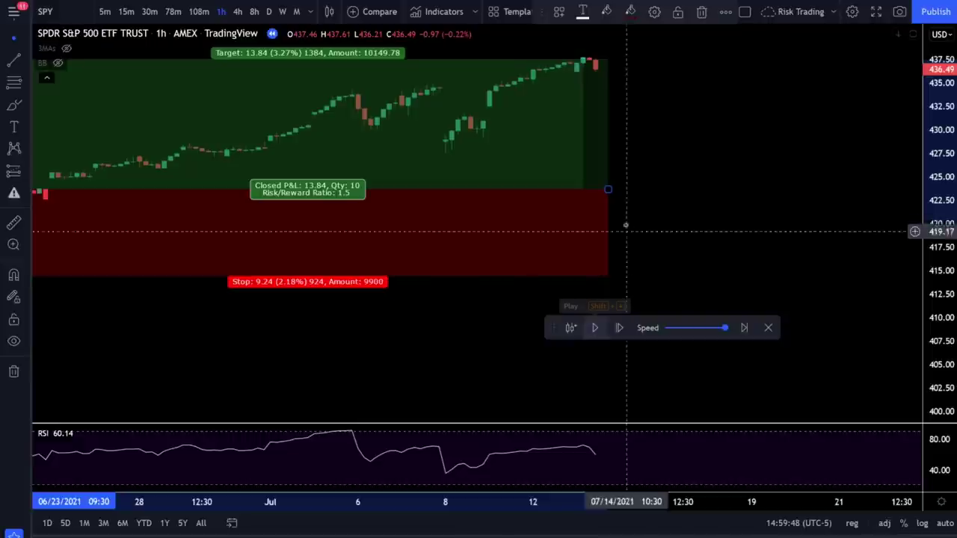
pyautogui.moveTo(608, 190); pyautogui.dragTo(583, 193)
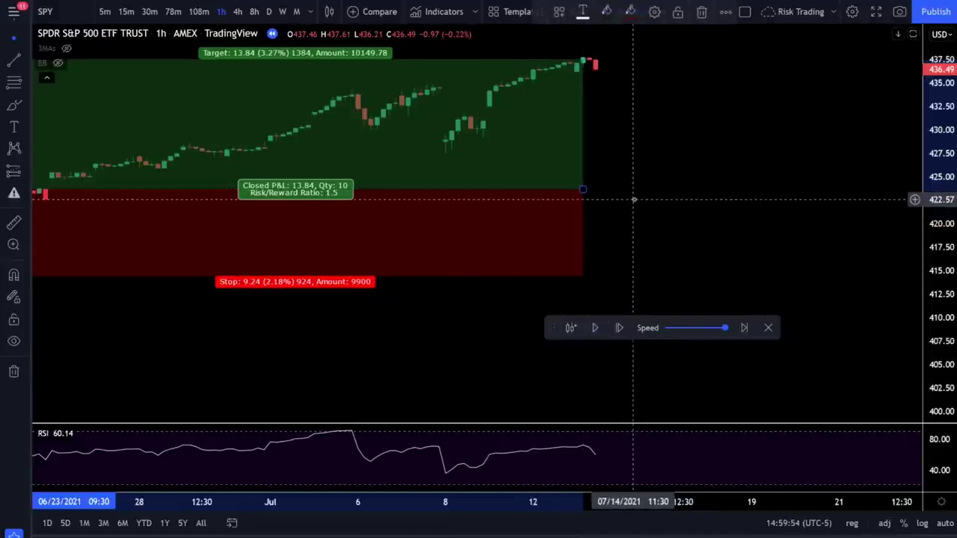
# Play the replay forward to July 20, 2021, and place a Long Position drawing at the latest candle near 429.03.
pyautogui.scroll(-3, 634, 200)
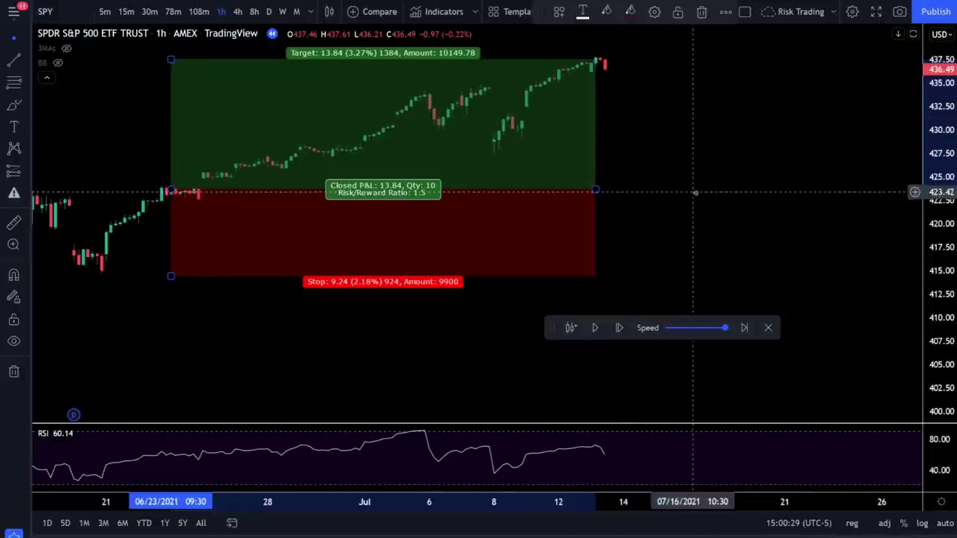
pyautogui.moveTo(775, 209)
pyautogui.mouseDown()
pyautogui.moveTo(765, 267)
pyautogui.moveTo(650, 264)
pyautogui.mouseUp()
pyautogui.click(596, 328)
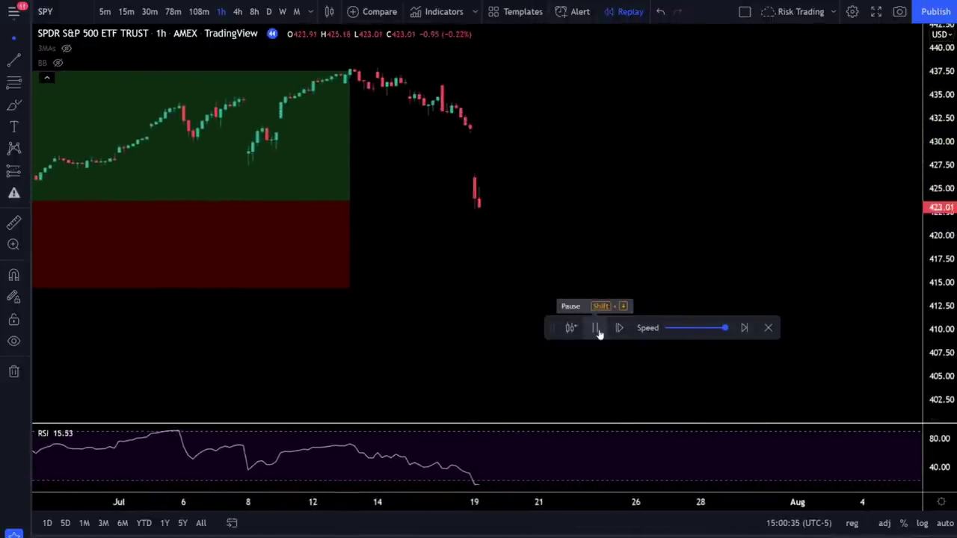
pyautogui.click(596, 329)
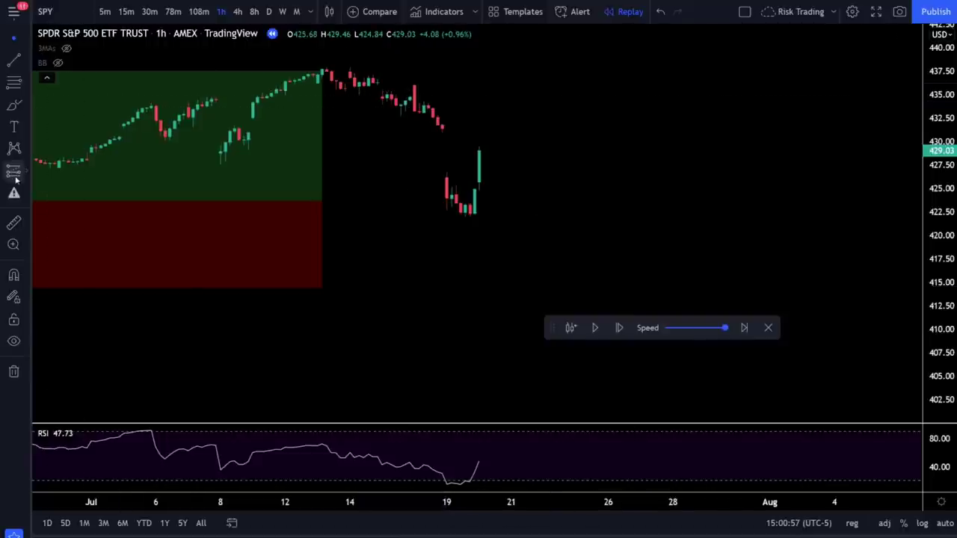
pyautogui.click(478, 150)
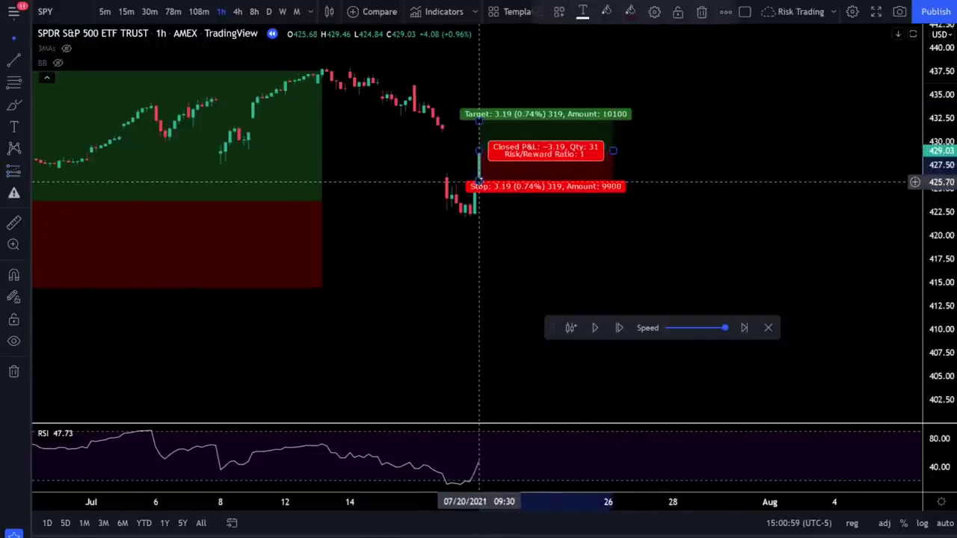
# Set the new long position's stop about 7.90 below entry and target about 11.82 above for a 1.5 ratio, extending it to about August 4.
pyautogui.moveTo(479, 182); pyautogui.dragTo(478, 225)
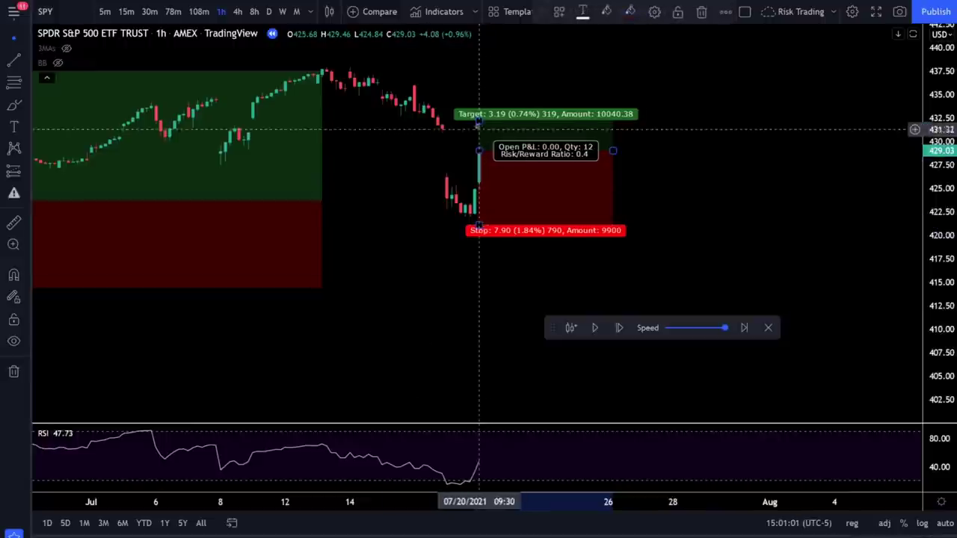
pyautogui.moveTo(478, 124); pyautogui.dragTo(479, 38)
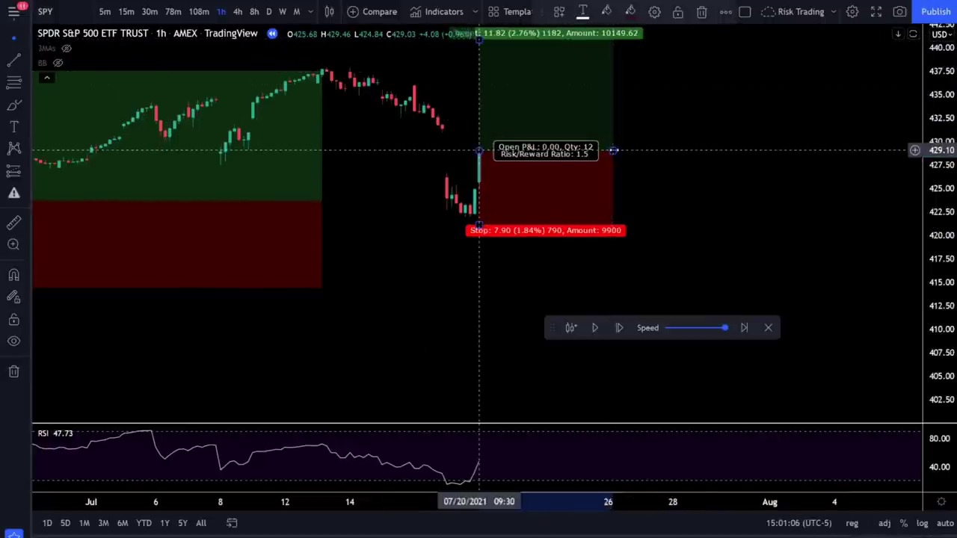
pyautogui.moveTo(614, 150); pyautogui.dragTo(839, 150)
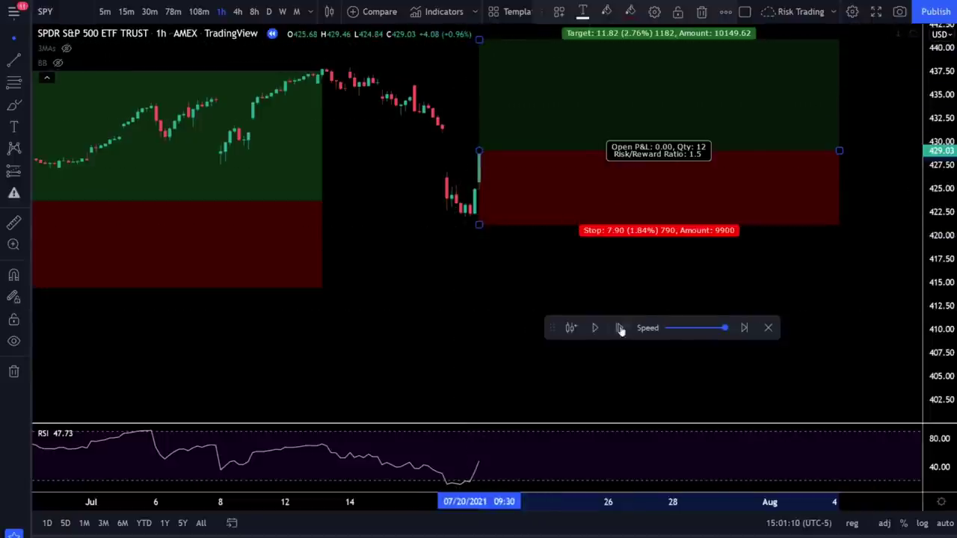
# Play the replay until price reaches the July long position's target, and end the drawing at about July 27, 2021.
pyautogui.click(596, 330)
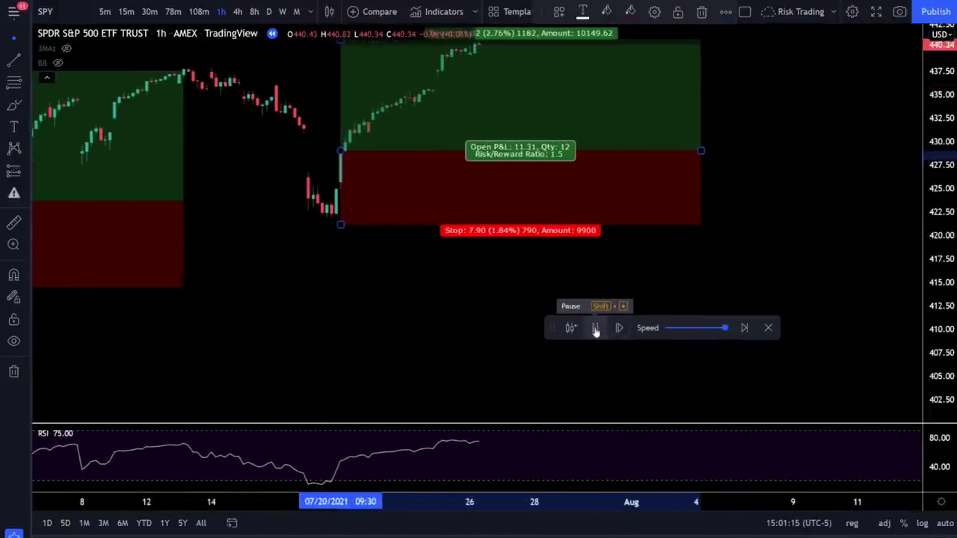
pyautogui.click(596, 329)
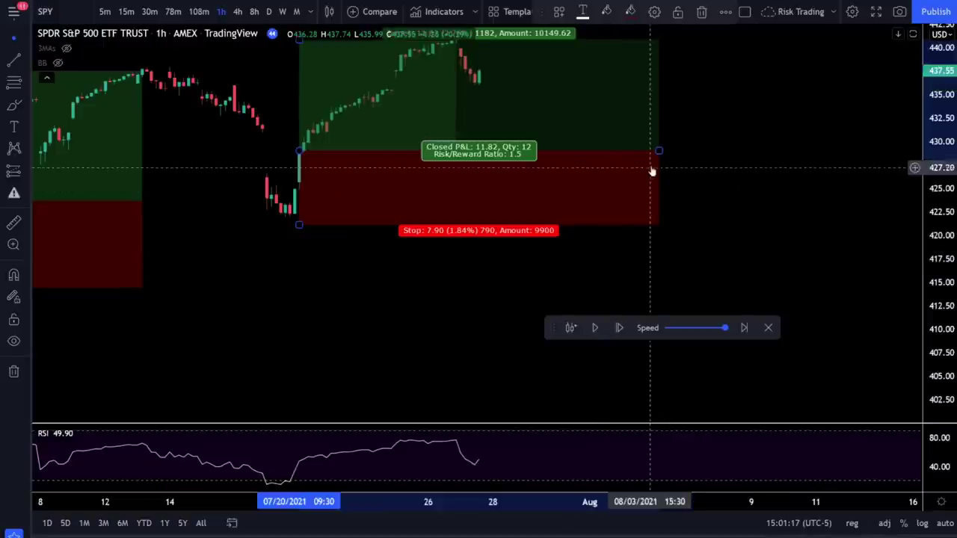
pyautogui.moveTo(658, 151); pyautogui.dragTo(461, 157)
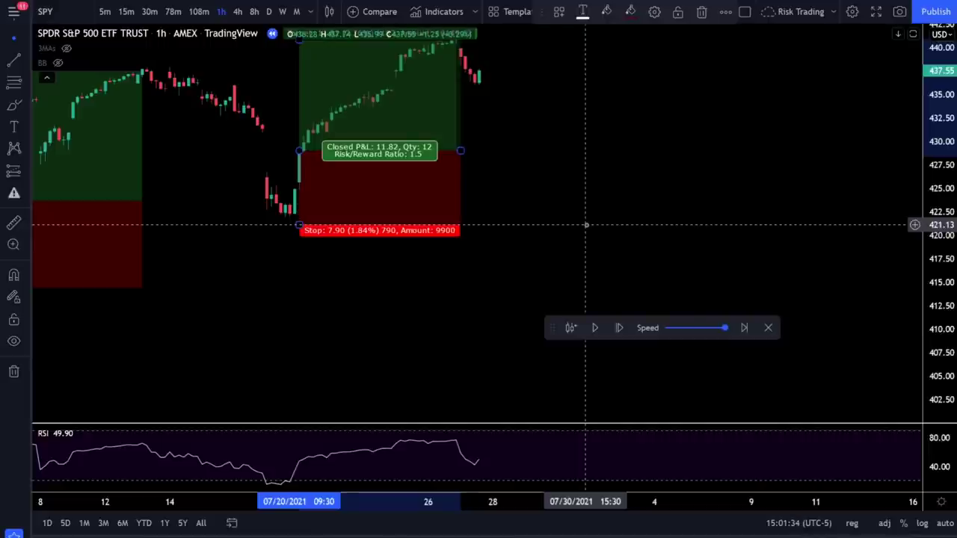
pyautogui.click(586, 225)
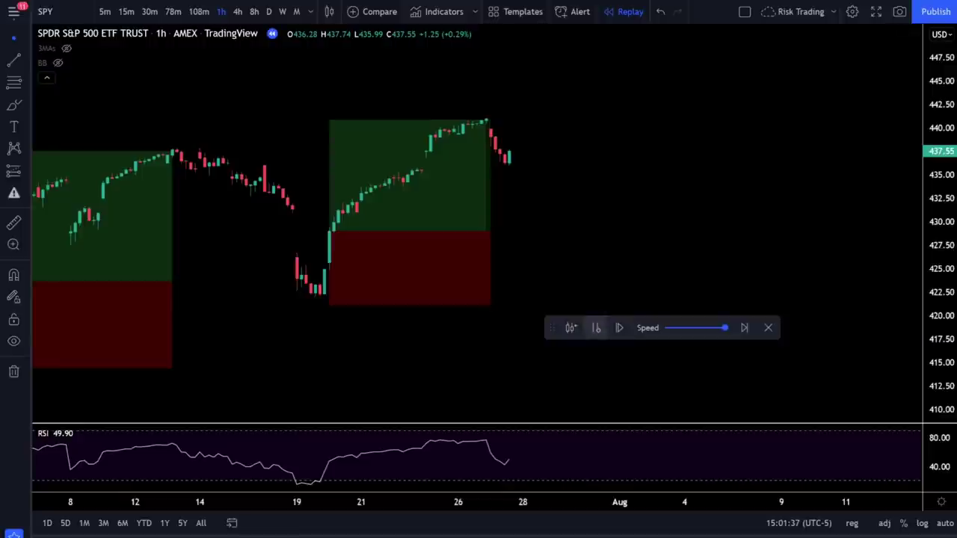
# Play the replay forward in stages to about September 2, 2021, without placing a trade.
pyautogui.click(598, 331)
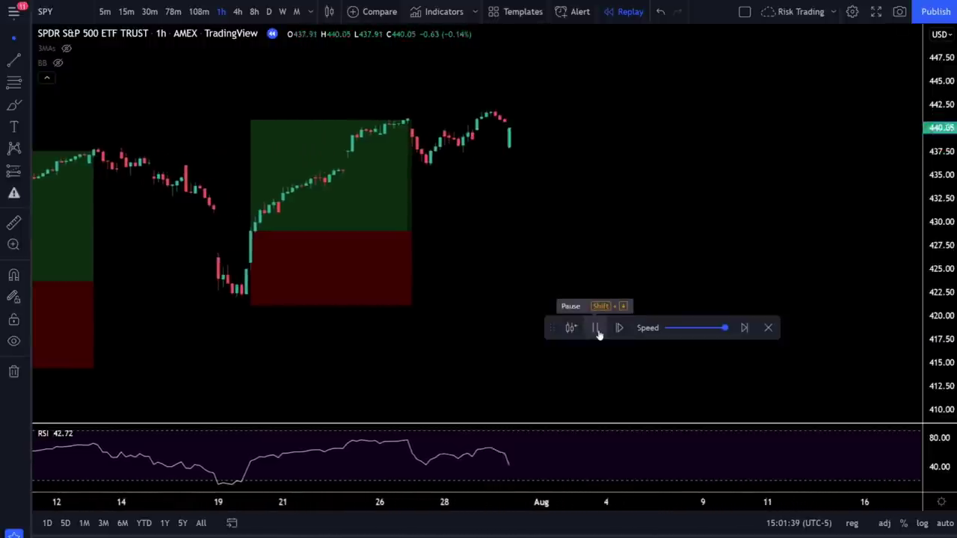
pyautogui.click(597, 331)
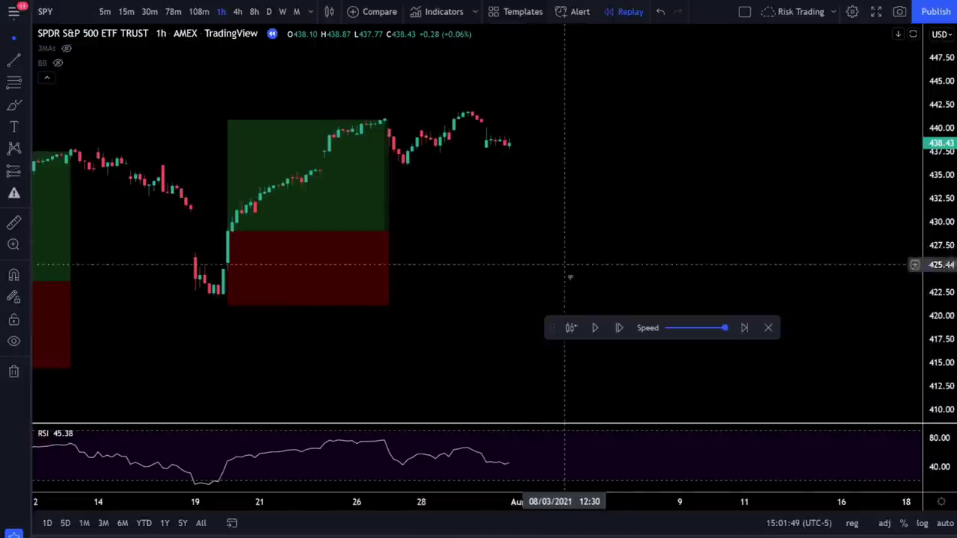
pyautogui.click(596, 329)
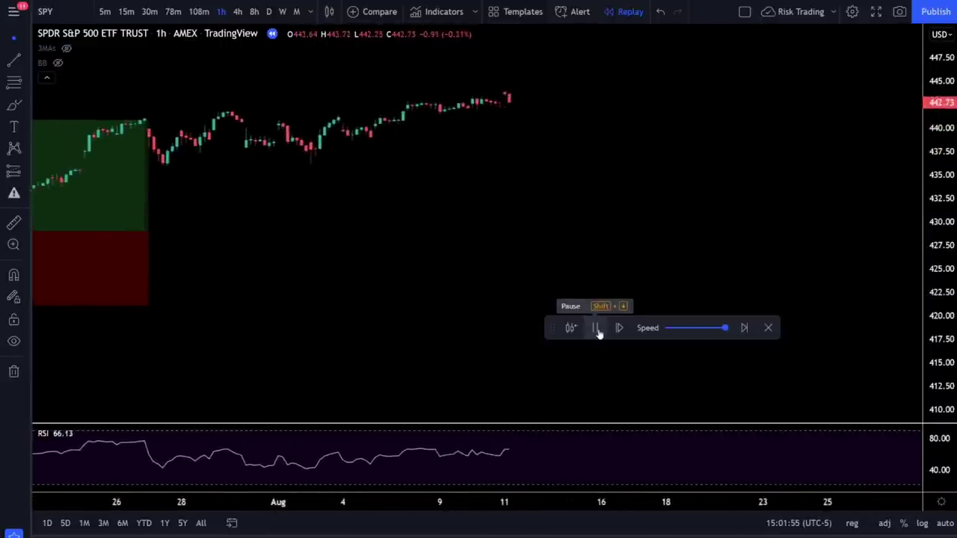
pyautogui.click(597, 334)
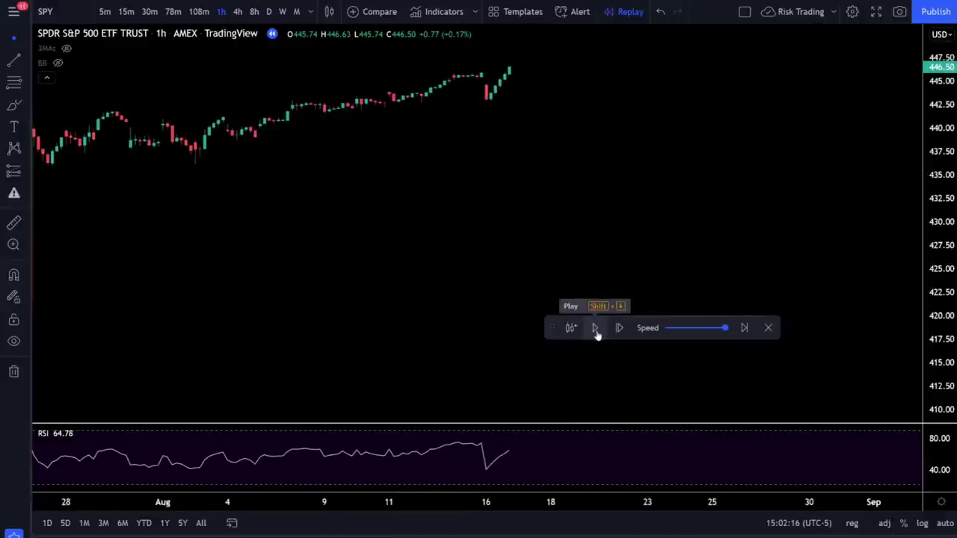
pyautogui.click(596, 334)
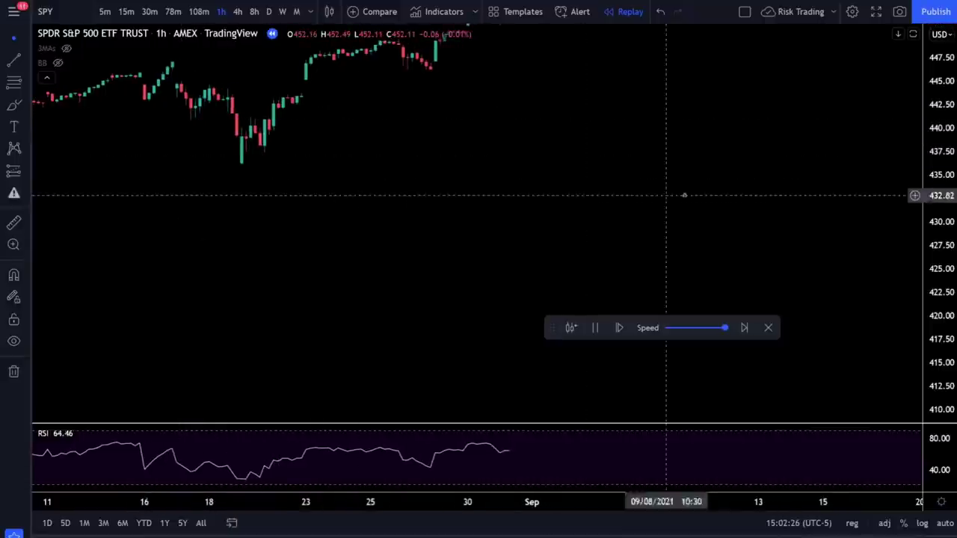
pyautogui.click(597, 329)
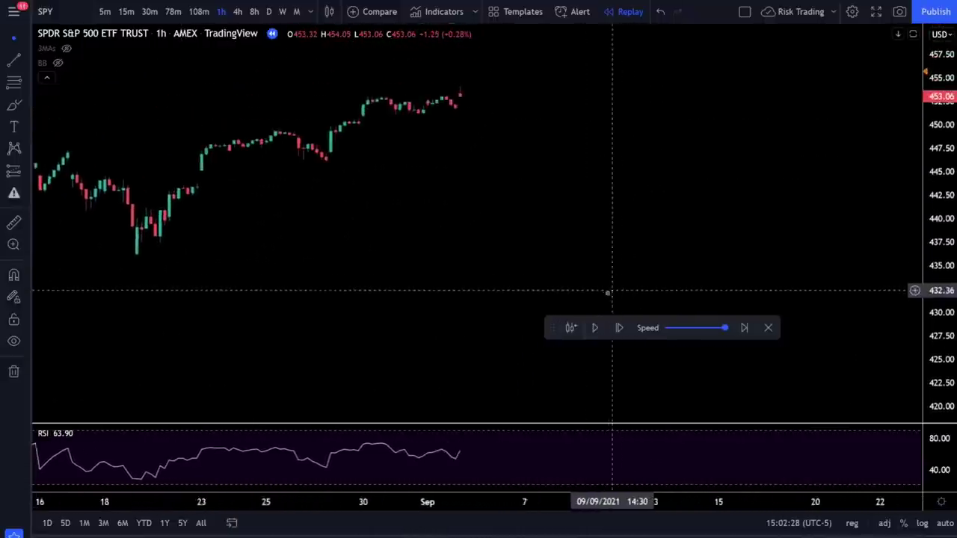
# Continue the replay to September 24, 2021, and place a Long Position drawing at the latest candle near 442.29.
pyautogui.click(595, 328)
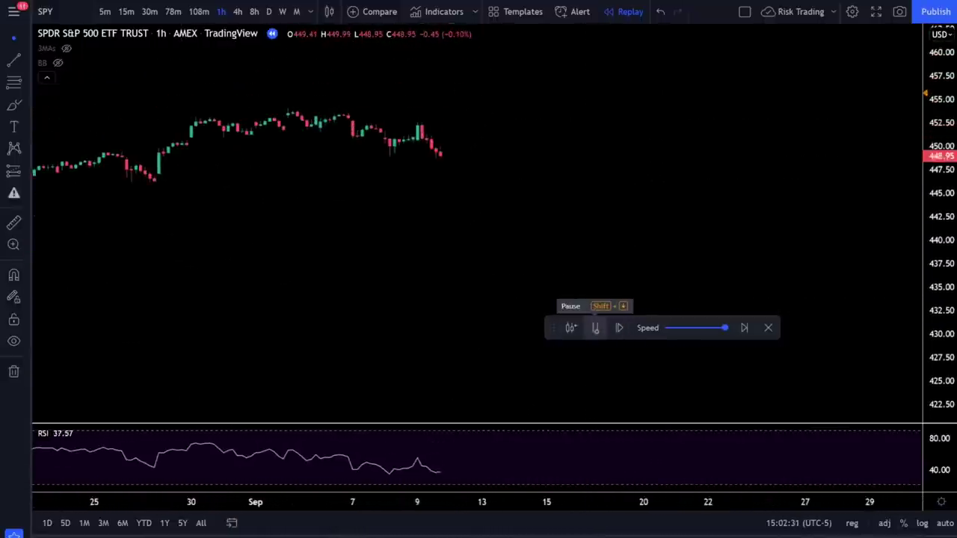
pyautogui.click(595, 328)
pyautogui.hscroll(-5, 560, 327)
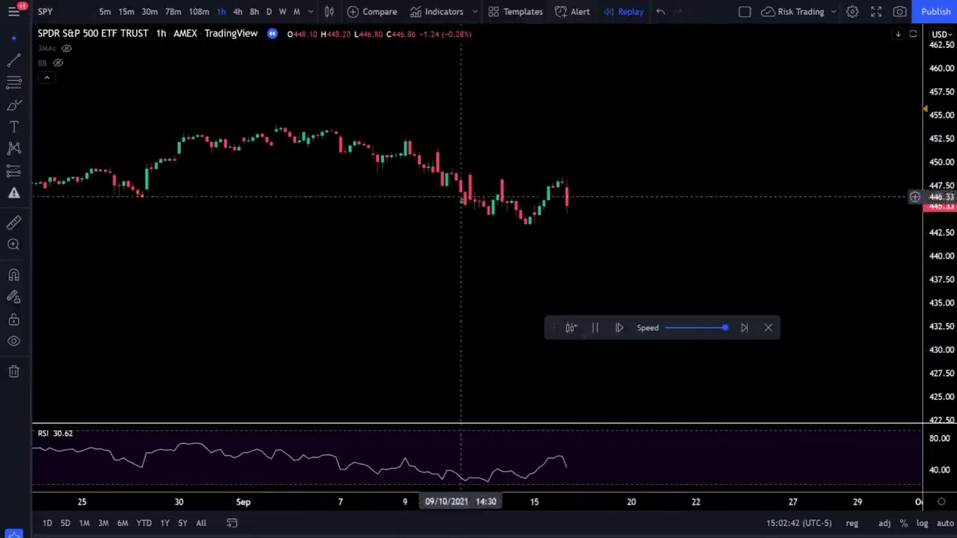
pyautogui.click(596, 329)
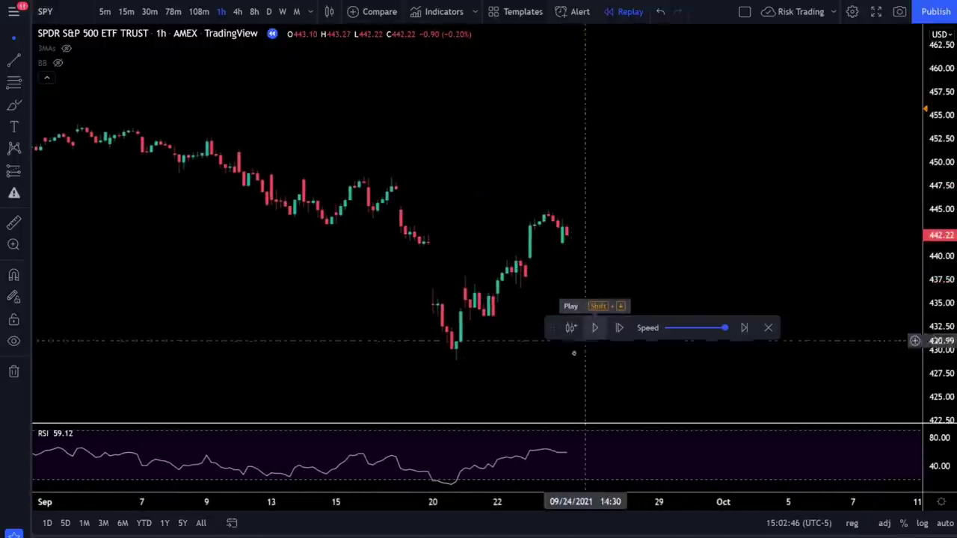
pyautogui.click(567, 234)
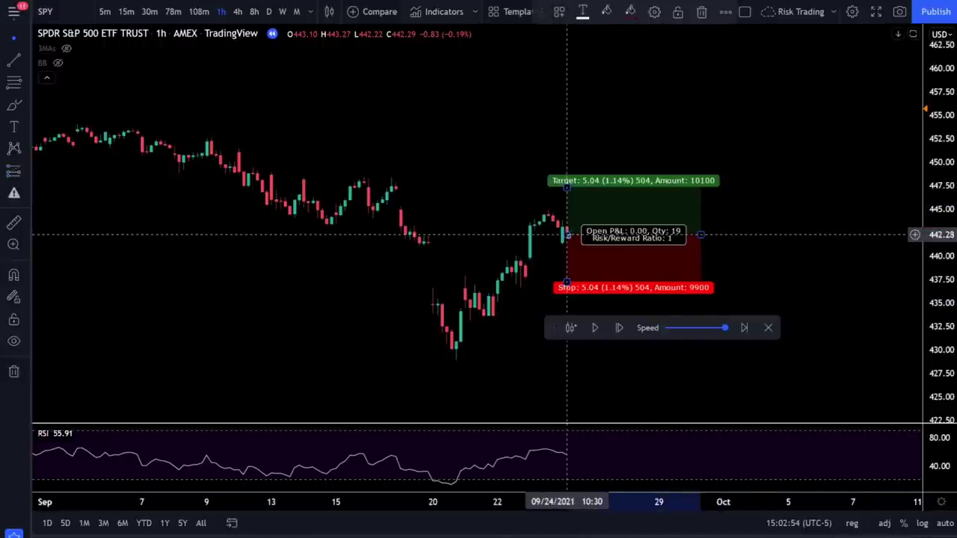
# Set the September long position's stop about 13.72 below entry and target about 20.56 above for a 1.5 ratio, extending it to about October 8.
pyautogui.moveTo(567, 287); pyautogui.dragTo(569, 366)
pyautogui.moveTo(571, 193); pyautogui.dragTo(569, 37)
pyautogui.moveTo(701, 234); pyautogui.dragTo(903, 235)
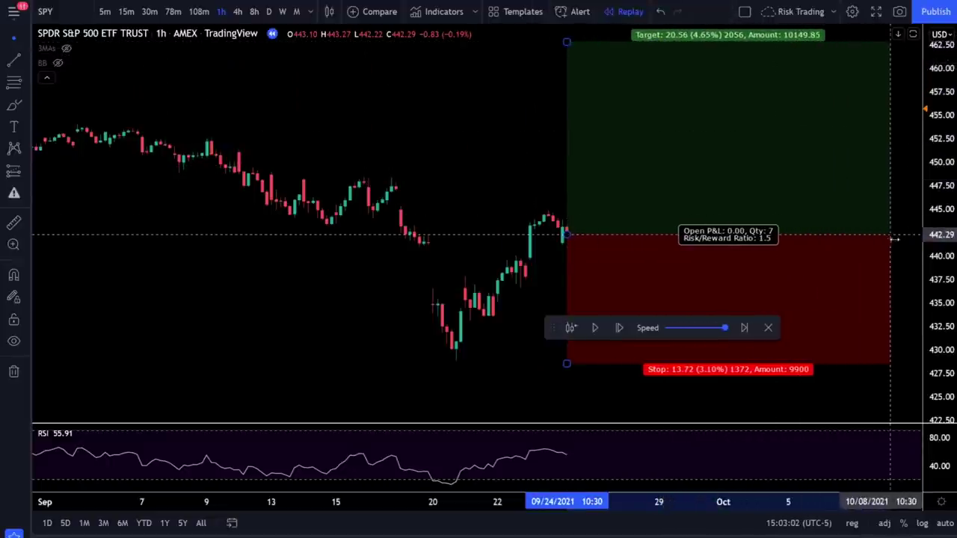
# Play the replay until price hits the September position's stop, moving the replay controls clear, and end the drawing at about October 1.
pyautogui.click(597, 329)
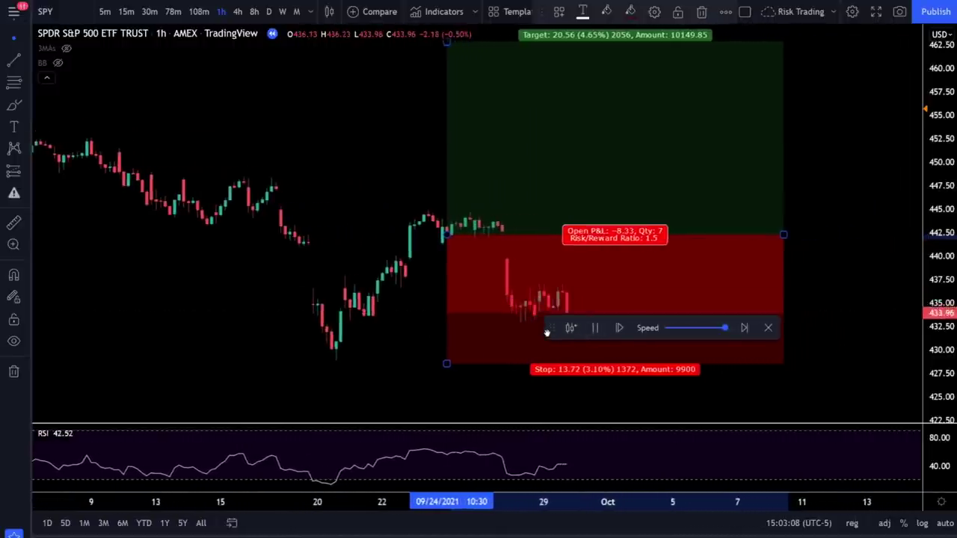
pyautogui.moveTo(550, 329); pyautogui.dragTo(620, 392)
pyautogui.click(665, 391)
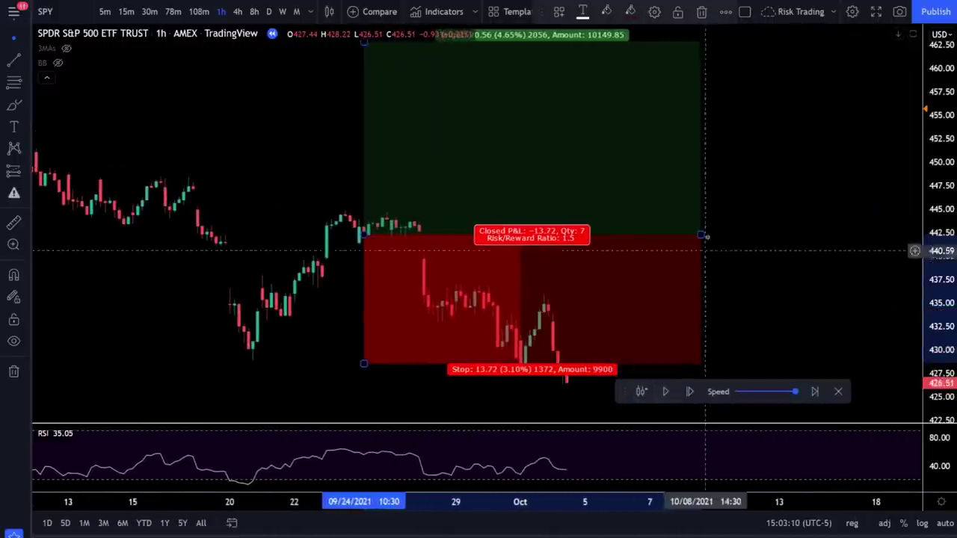
pyautogui.moveTo(705, 235)
pyautogui.mouseDown()
pyautogui.moveTo(585, 248)
pyautogui.moveTo(560, 294)
pyautogui.mouseUp()
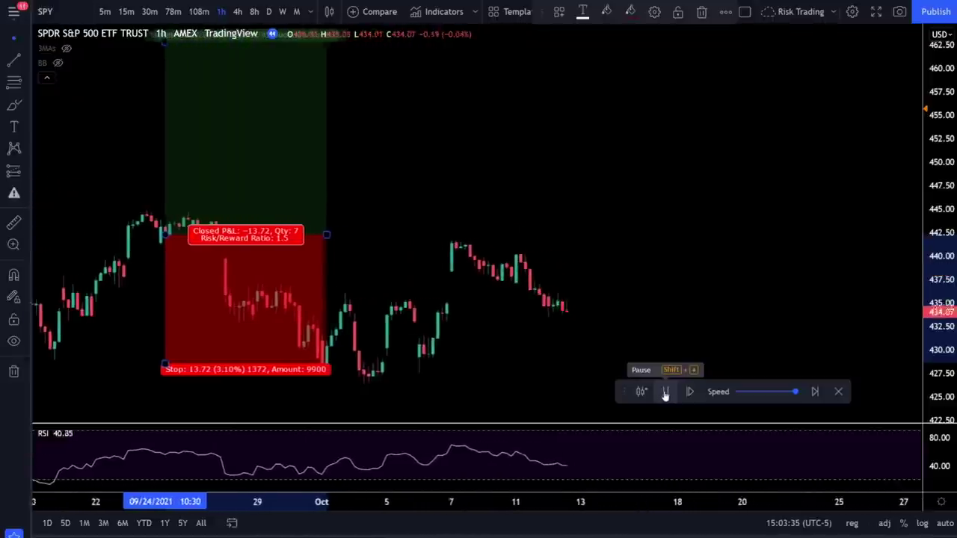
# Advance the replay to October 15, 2021, and place a Long Position drawing at the latest candle near 445.10.
pyautogui.click(665, 394)
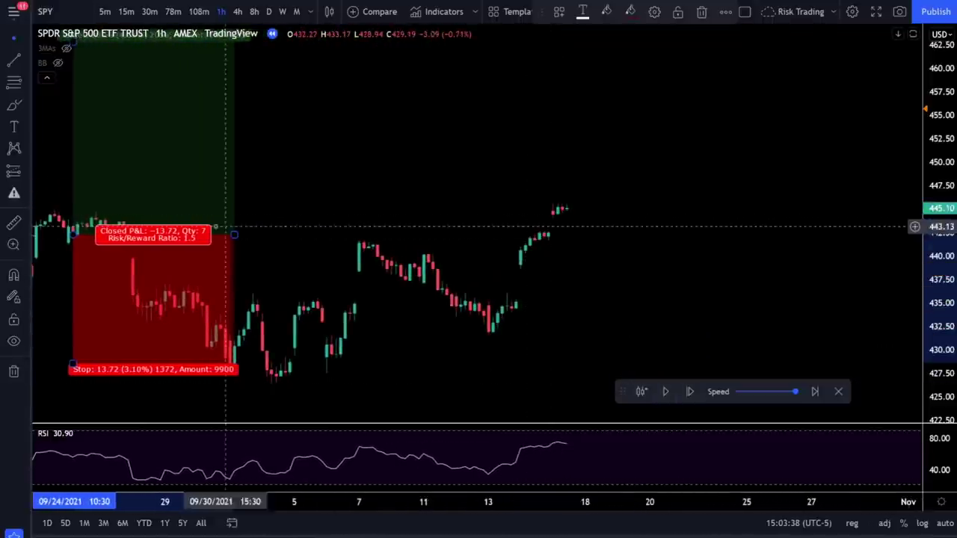
pyautogui.moveTo(635, 280)
pyautogui.mouseDown()
pyautogui.moveTo(680, 280)
pyautogui.moveTo(699, 253)
pyautogui.mouseUp()
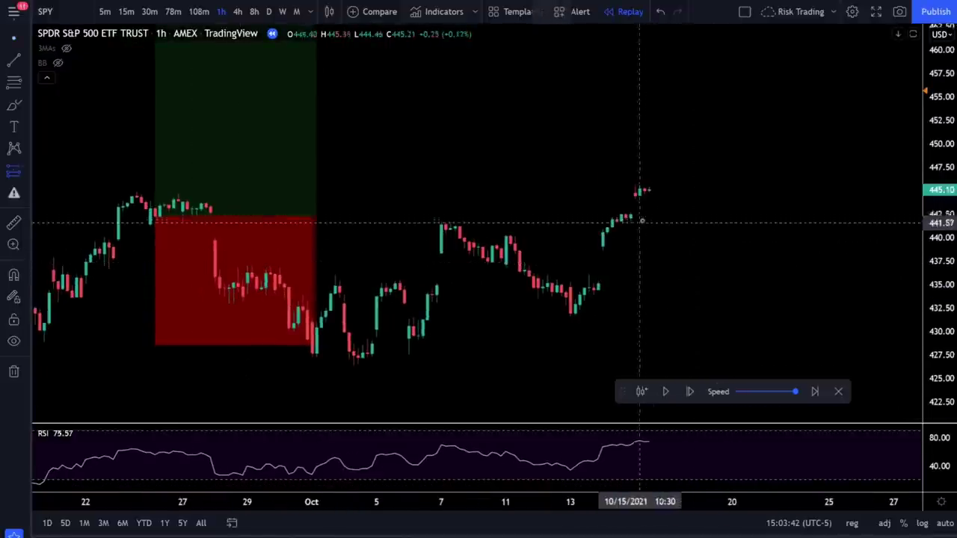
pyautogui.click(650, 191)
# Set the October long position's stop about 19.07 below entry and target about 28.54 above for a 1.5 ratio, extending it to about November 2.
pyautogui.moveTo(650, 227); pyautogui.dragTo(342, 368)
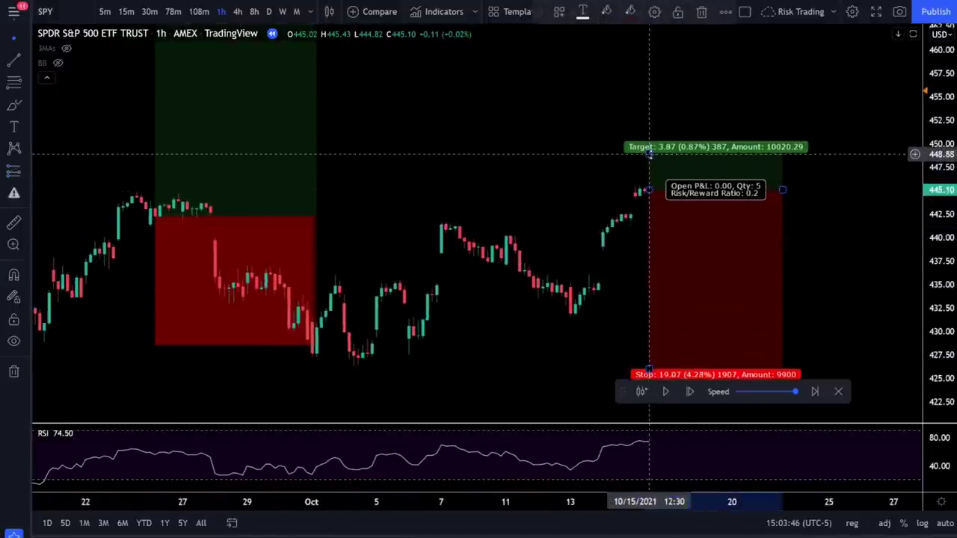
pyautogui.moveTo(650, 153); pyautogui.dragTo(649, 55)
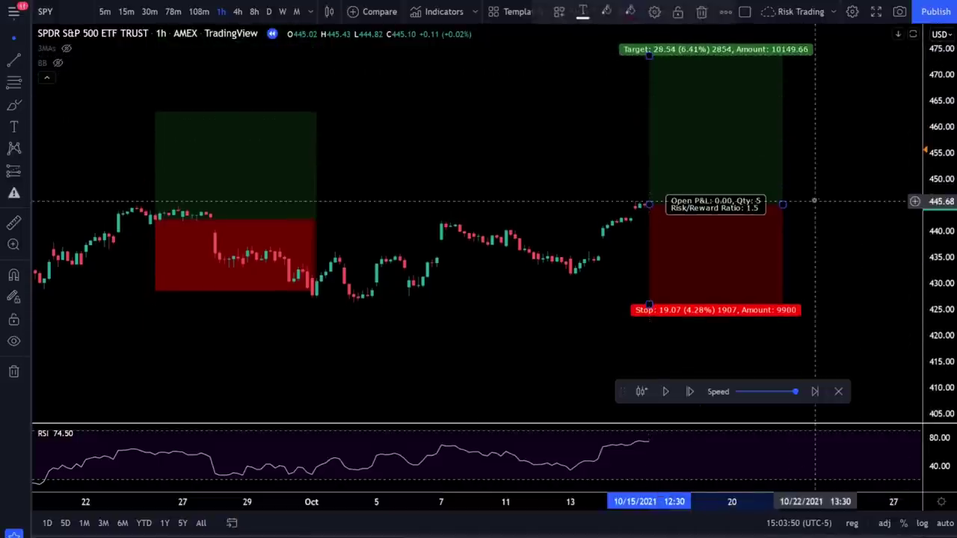
pyautogui.moveTo(782, 203); pyautogui.dragTo(922, 203)
pyautogui.moveTo(816, 335); pyautogui.dragTo(634, 337)
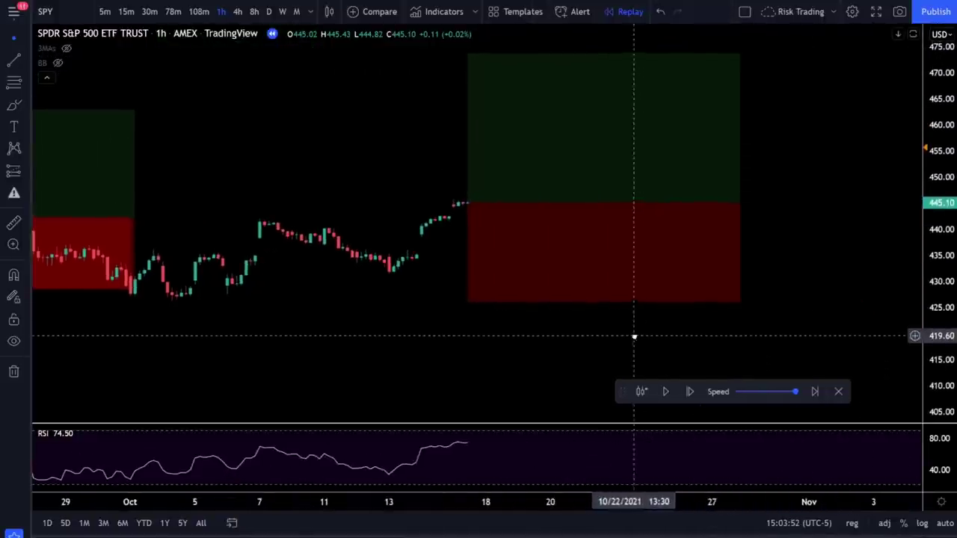
pyautogui.moveTo(740, 202); pyautogui.dragTo(842, 202)
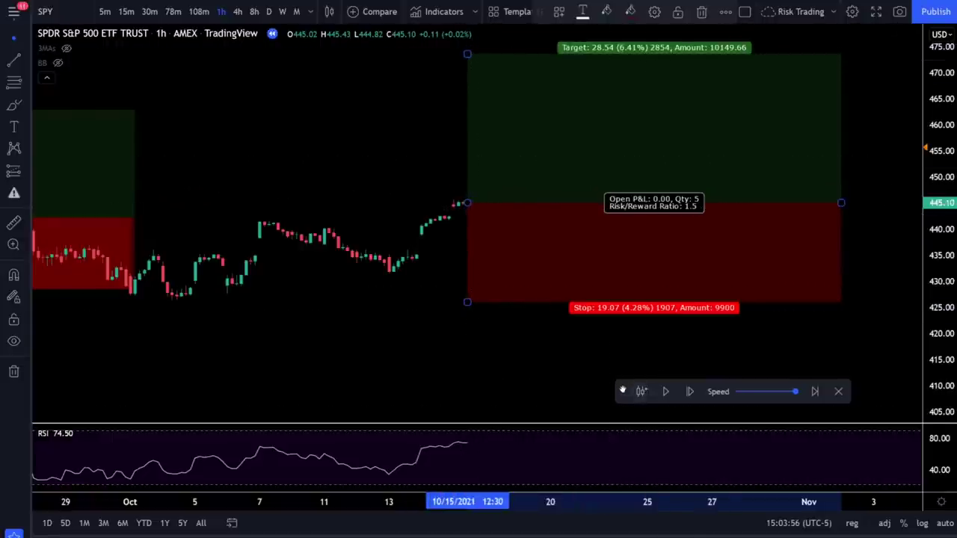
# Move the replay controls away from the October position and play the replay forward to about October 29, 2021.
pyautogui.moveTo(622, 390); pyautogui.dragTo(427, 385)
pyautogui.click(472, 386)
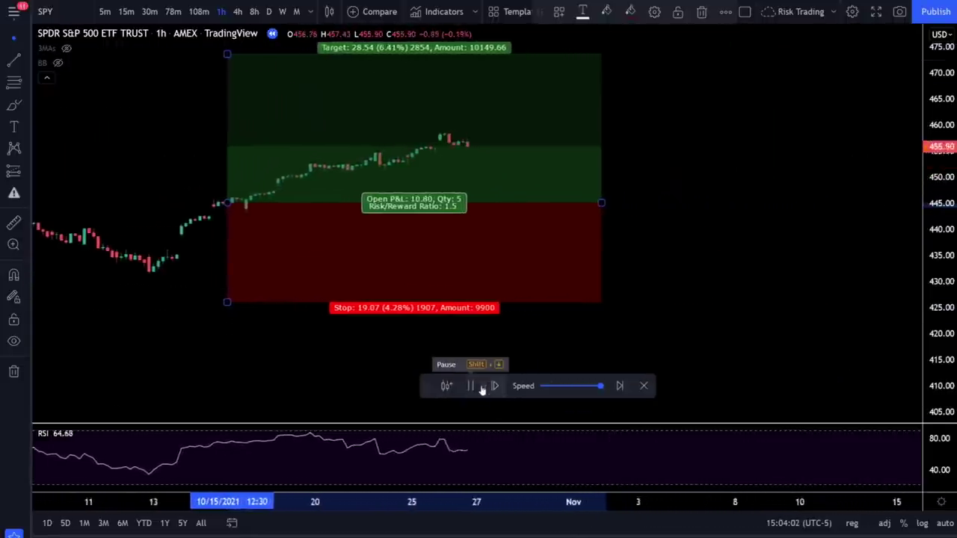
pyautogui.click(471, 386)
pyautogui.click(673, 206)
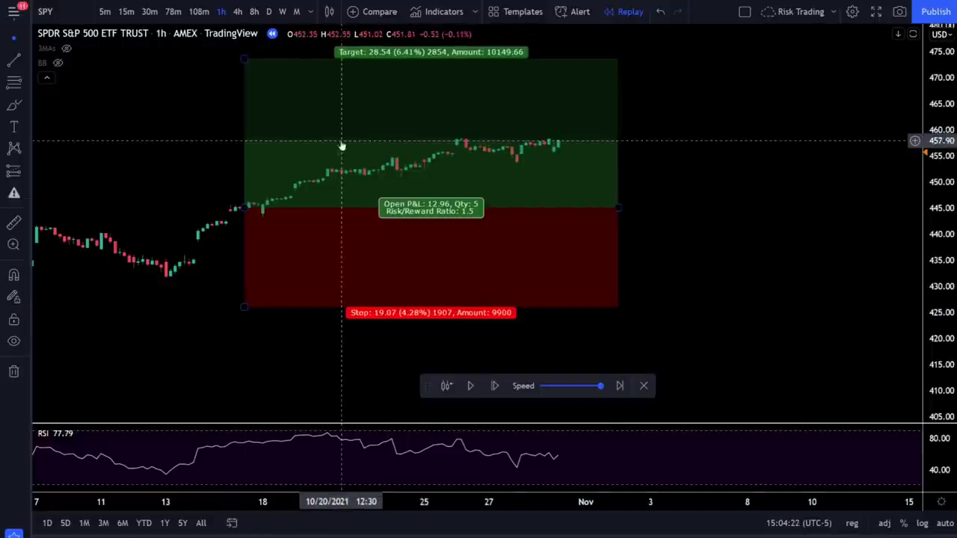
# Raise the October long position's stop to 0.01 below entry and play the replay forward to about November 1, 2021.
pyautogui.moveTo(245, 306); pyautogui.dragTo(248, 208)
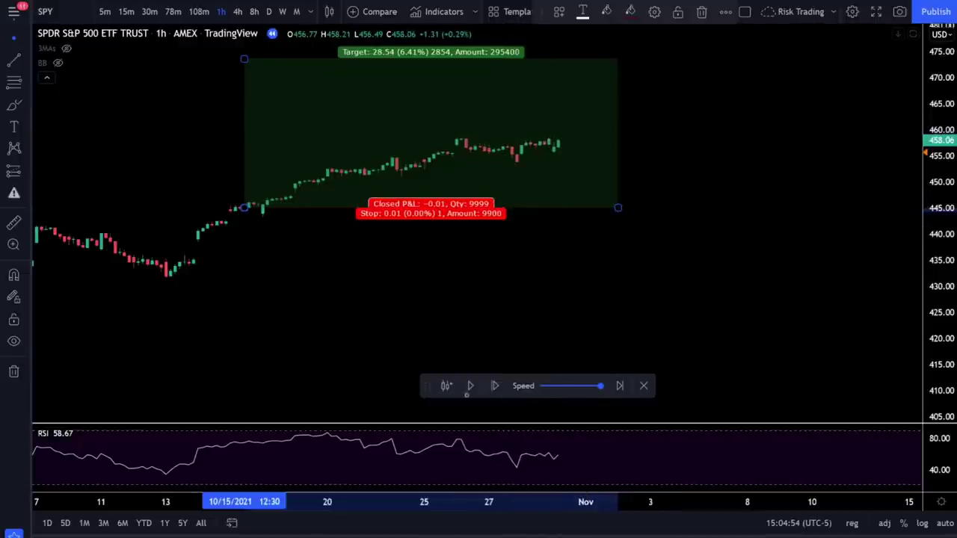
pyautogui.click(472, 388)
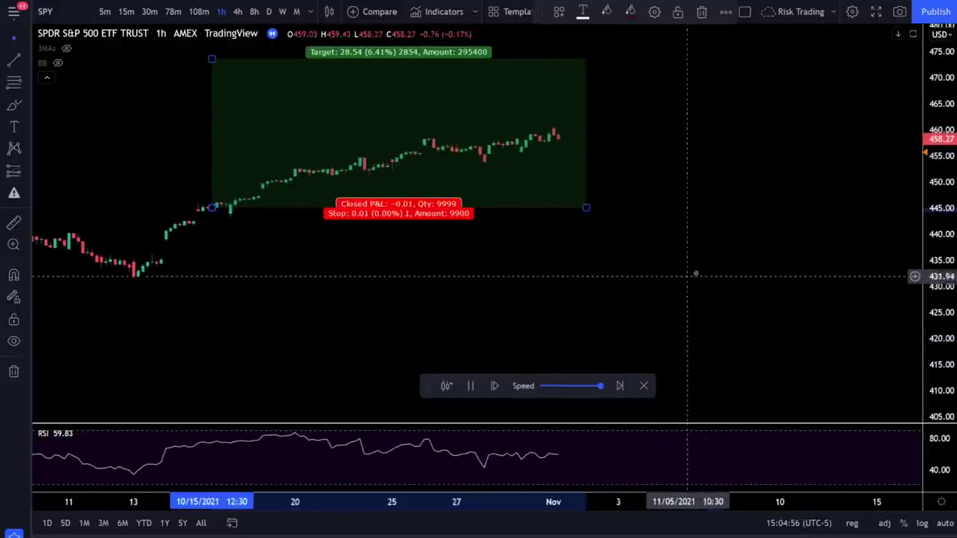
pyautogui.click(472, 387)
# Extend the October long position to about November 15 and play the replay forward to about November 17, 2021.
pyautogui.moveTo(387, 208); pyautogui.dragTo(684, 207)
pyautogui.click(471, 388)
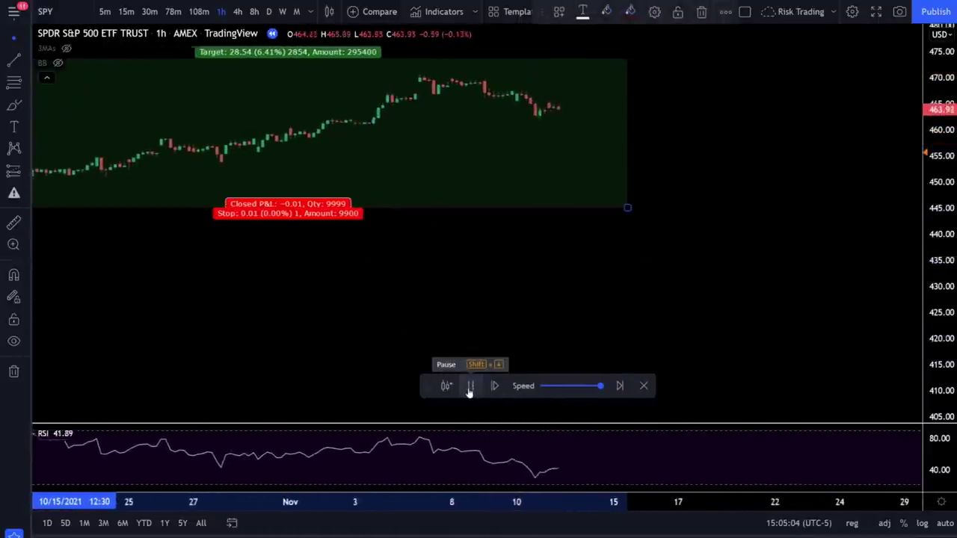
pyautogui.click(470, 387)
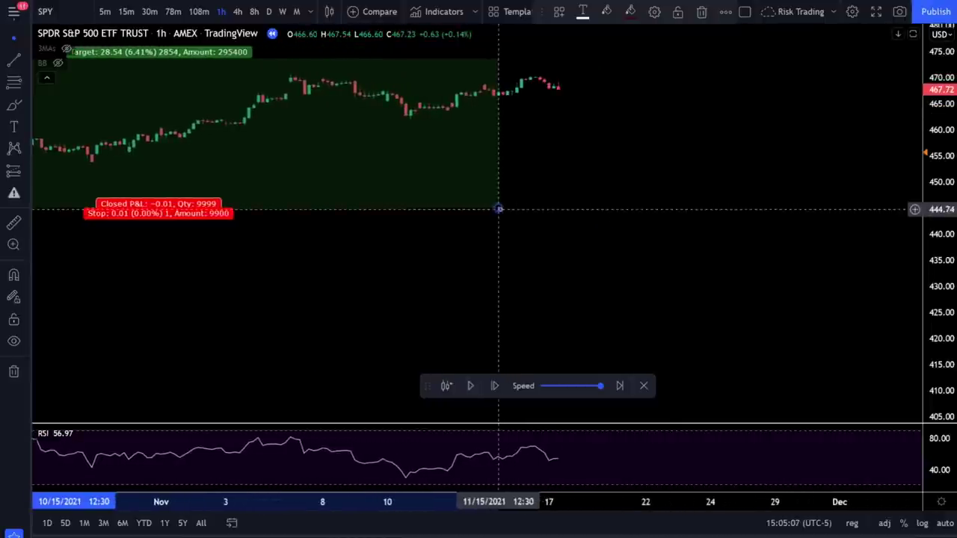
# Extend the October long position to about November 26 and play the replay forward to about the same date.
pyautogui.moveTo(498, 208); pyautogui.dragTo(752, 208)
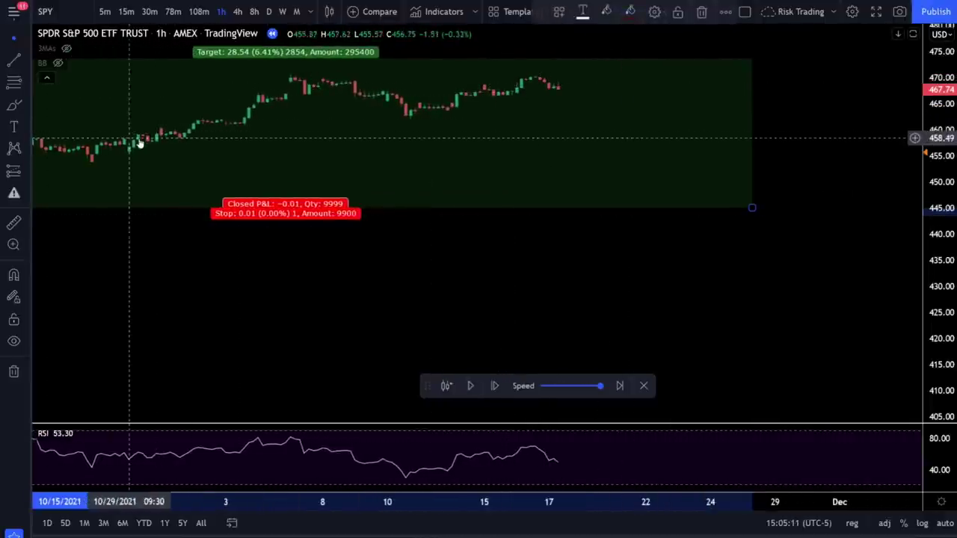
pyautogui.click(470, 387)
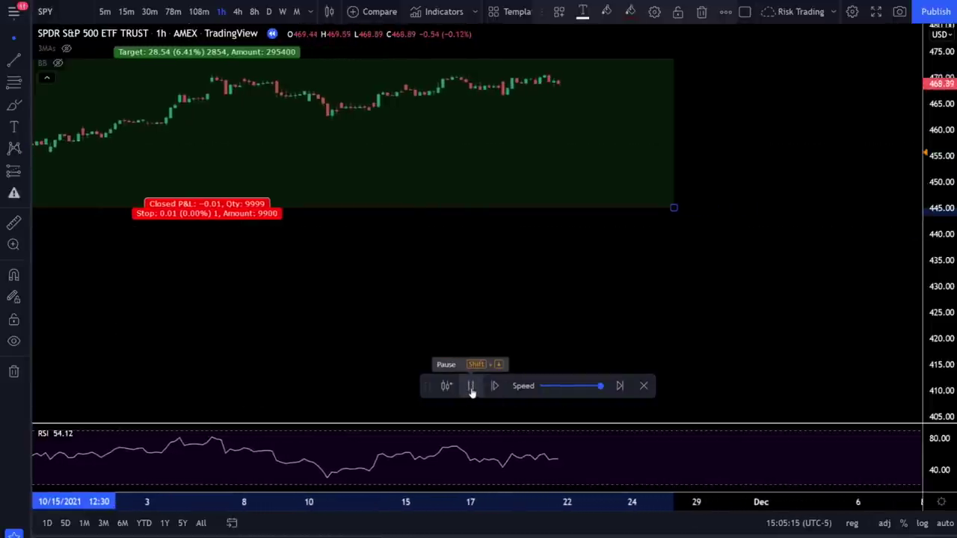
pyautogui.click(470, 387)
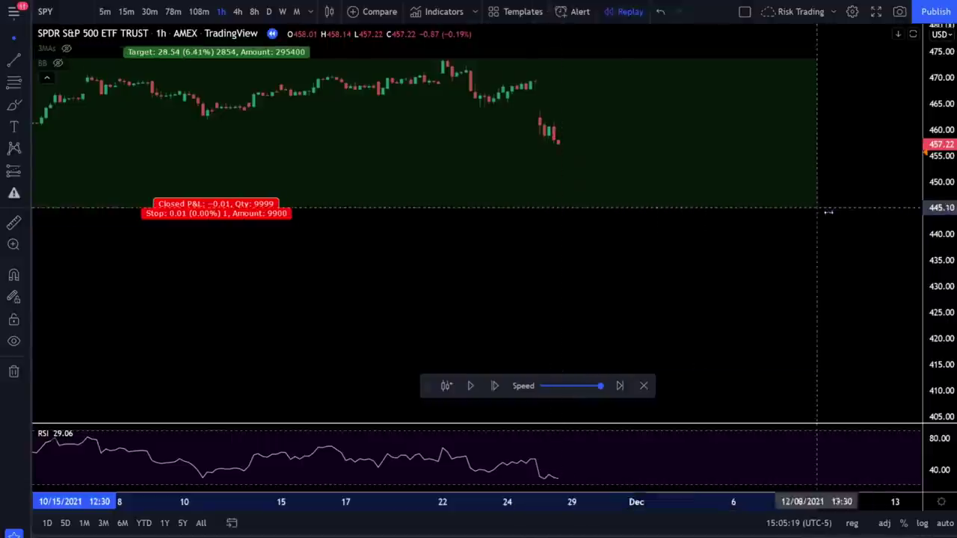
# Play the replay until price passes the October position's target, extending the drawing as needed and ending it at about December 27.
pyautogui.click(829, 213)
pyautogui.click(471, 387)
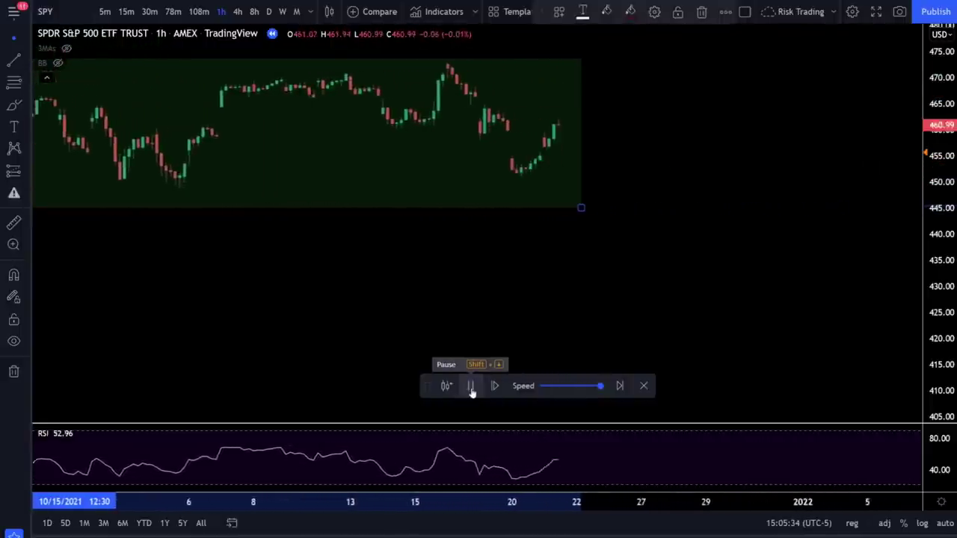
pyautogui.click(471, 386)
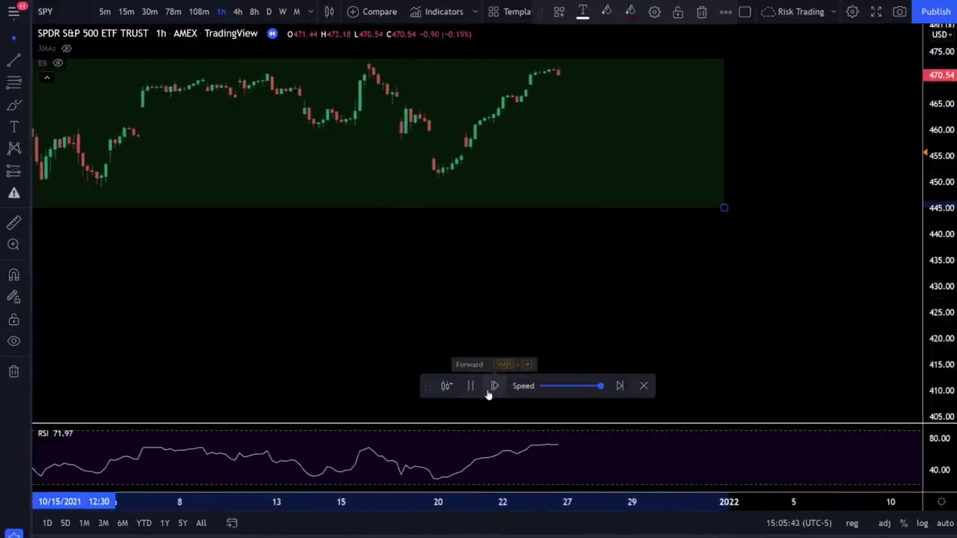
pyautogui.moveTo(669, 207); pyautogui.dragTo(522, 208)
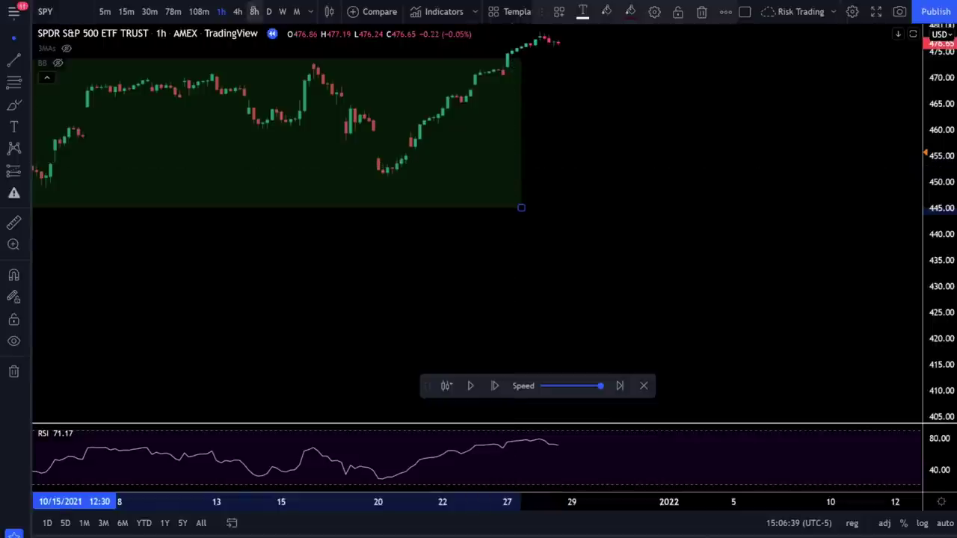
# Switch the SPY chart to the daily timeframe and compress its price scale to fit the latest candles.
pyautogui.click(268, 11)
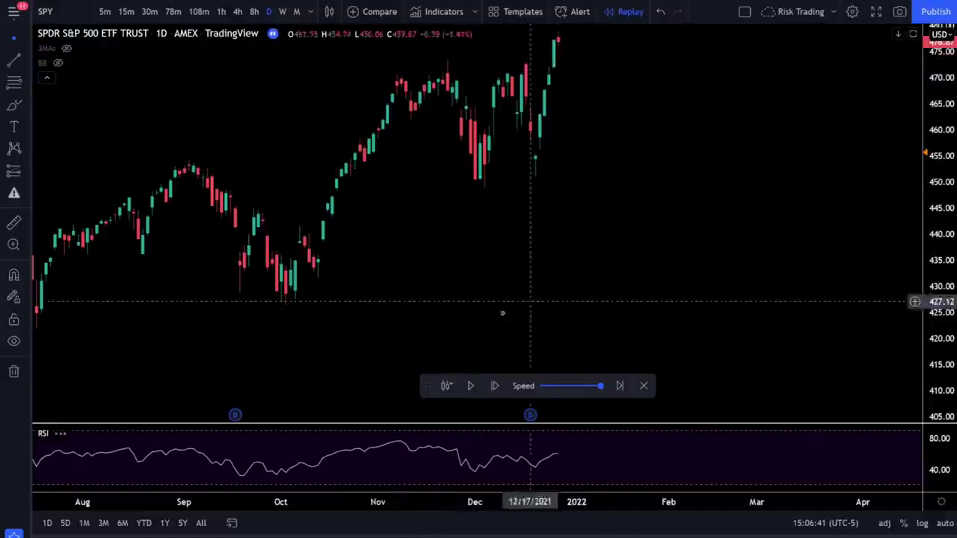
pyautogui.moveTo(949, 182); pyautogui.dragTo(939, 242)
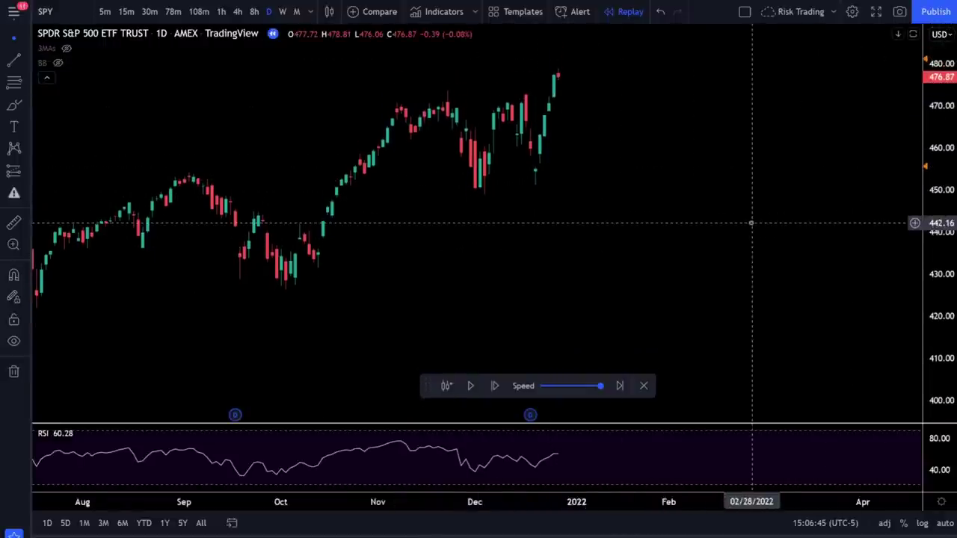